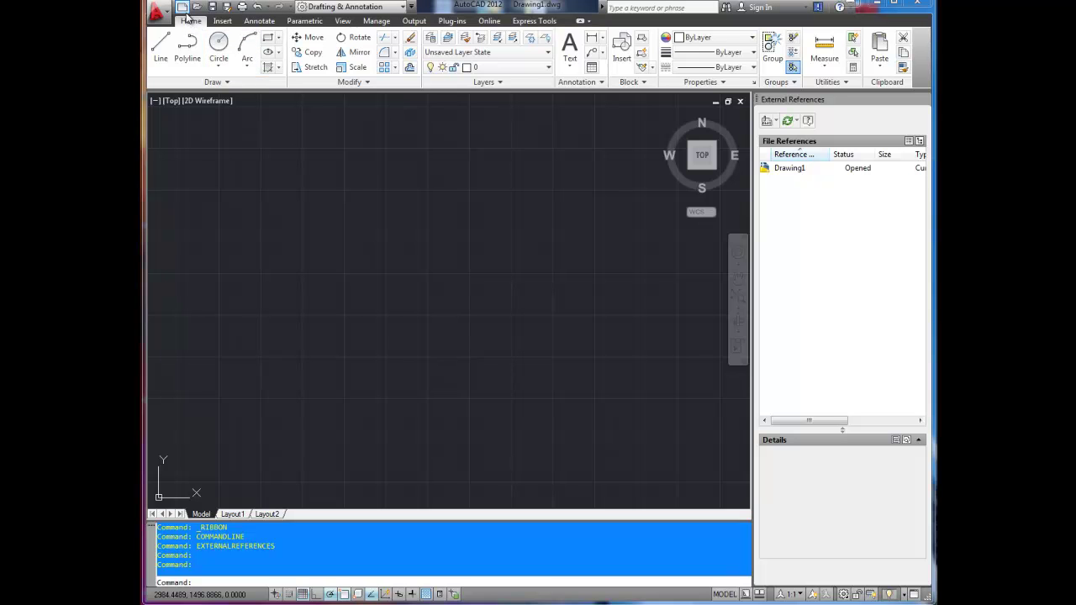
Start a new drawing and choose BAE_Template.dwt from the Template folder.
left_click(183, 8)
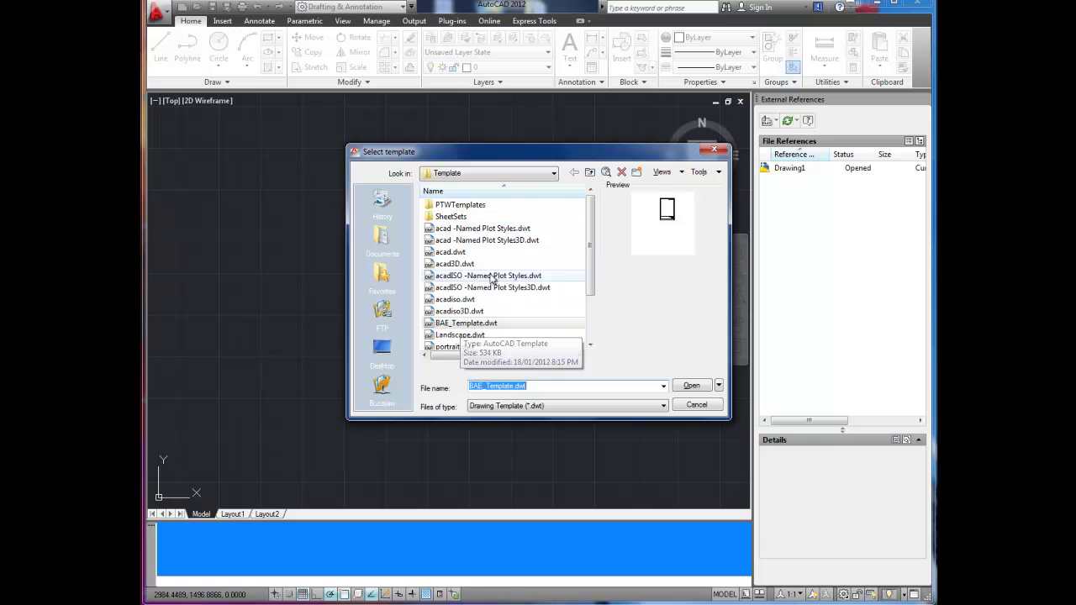
left_click(553, 174)
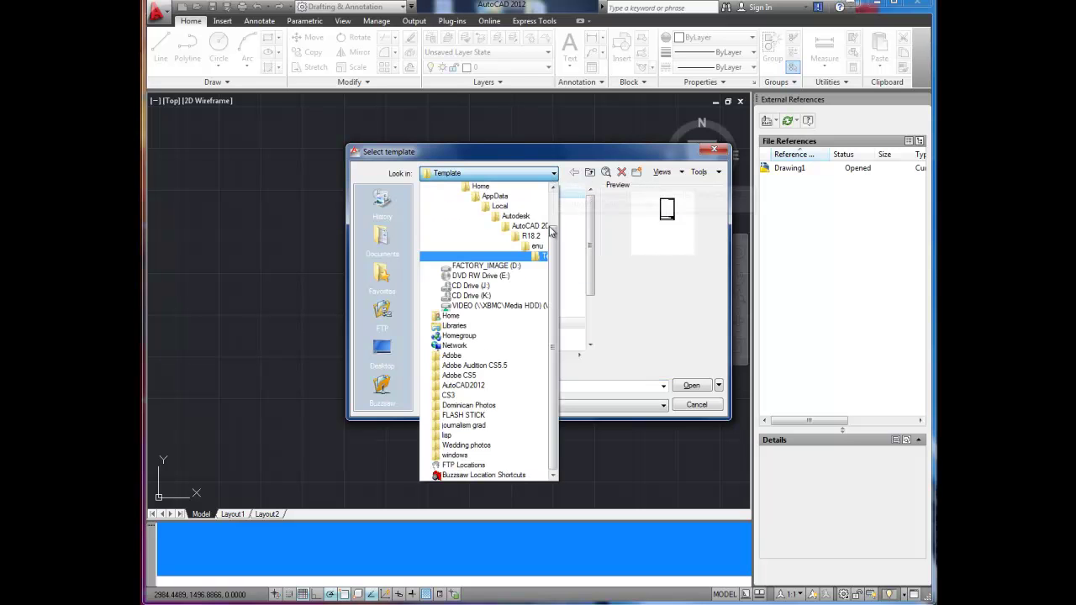
scroll(554, 217, "up", 2)
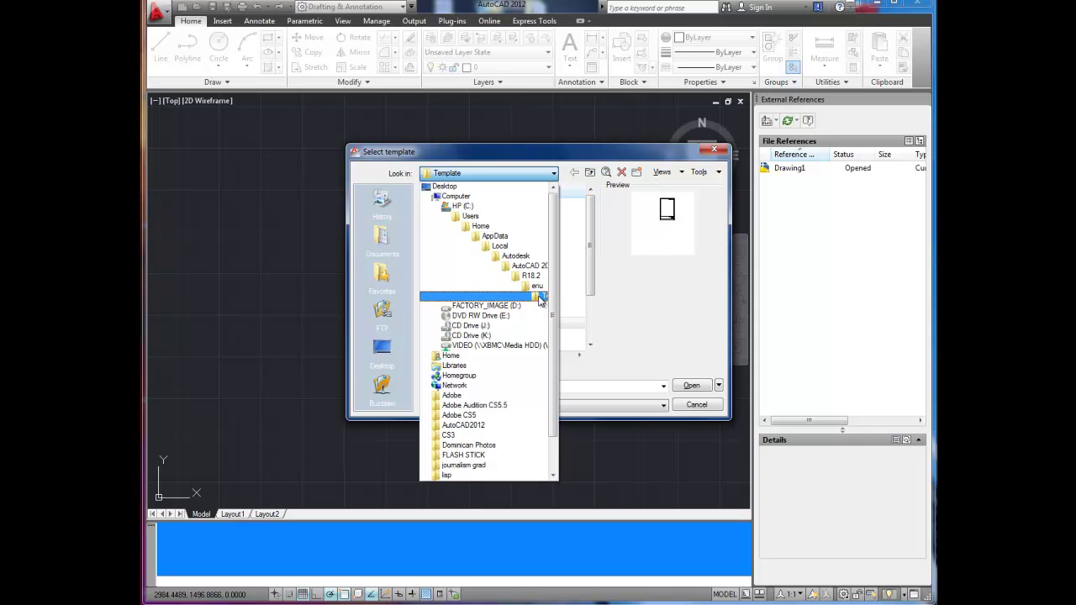
left_click(541, 298)
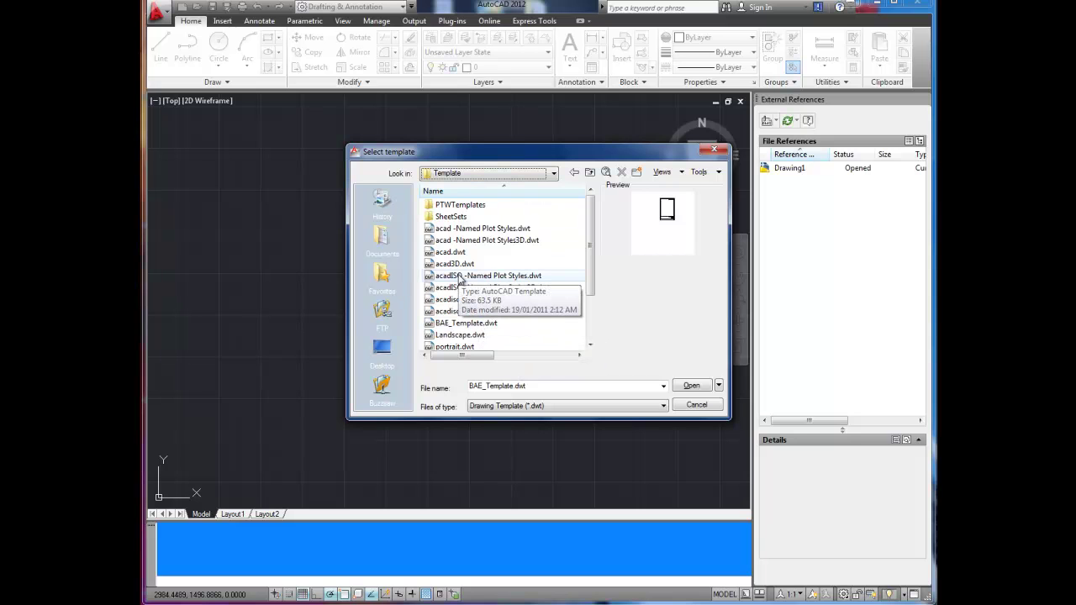
left_click(478, 325)
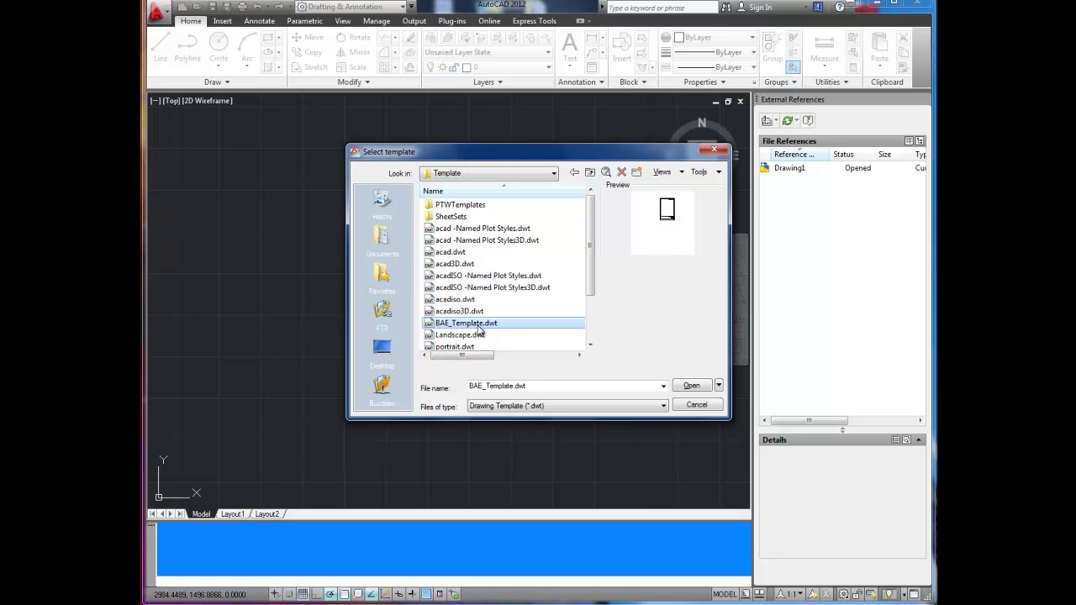
Create Drawing2 from the BAE template and view the 11x17 Lanscape layout.
left_click(689, 387)
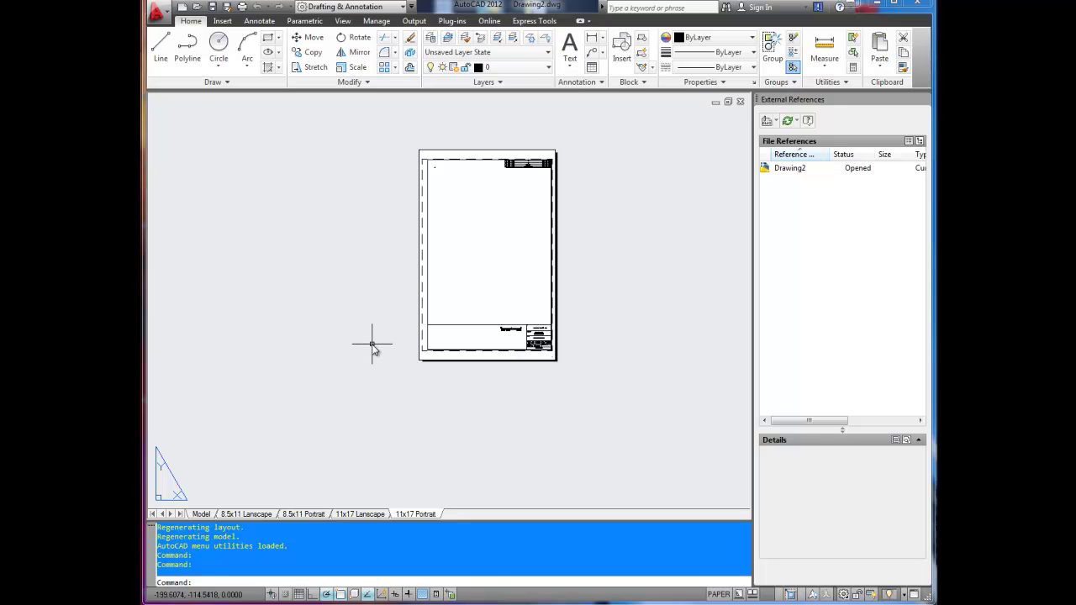
scroll(440, 291, "up", 3)
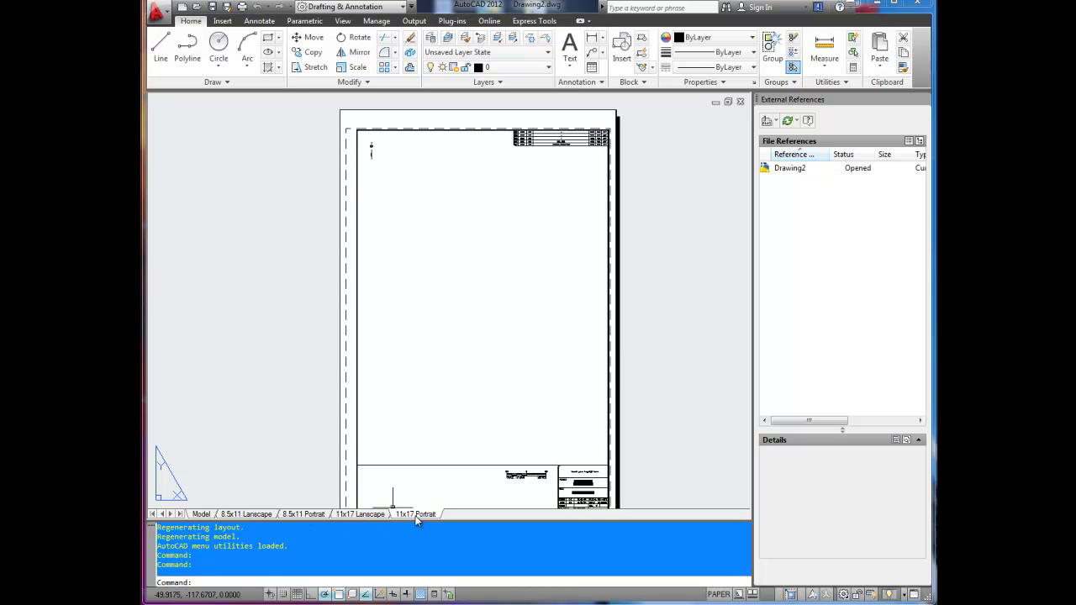
left_click(353, 514)
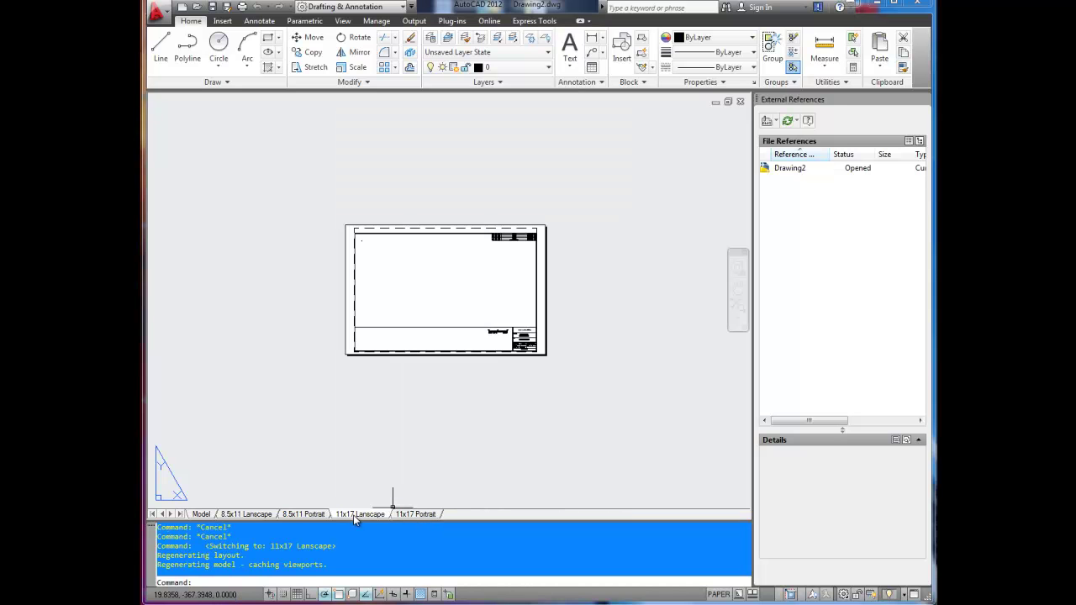
Check the 8.5x11 Portrait and Lanscape sheets close up, ending on 11x17 Portrait.
left_click(304, 514)
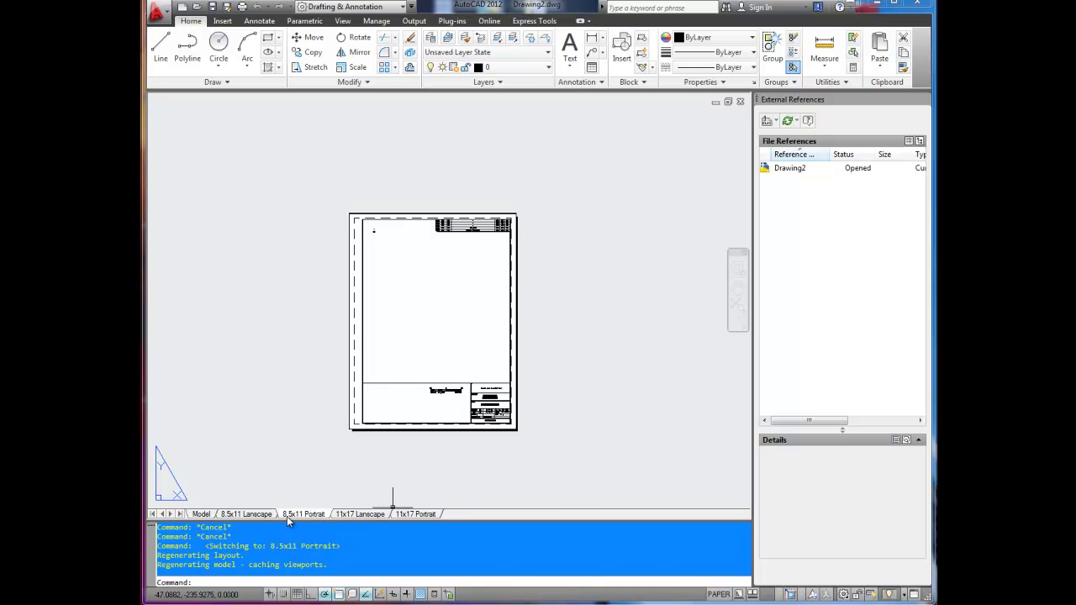
left_click(244, 515)
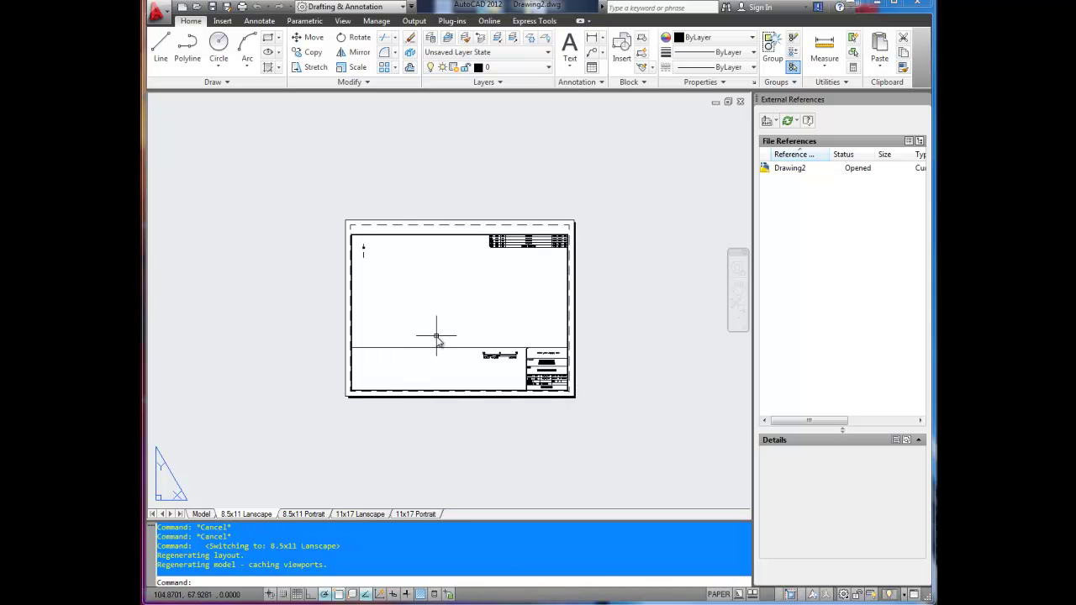
middle_click_drag(447, 370, 464, 373)
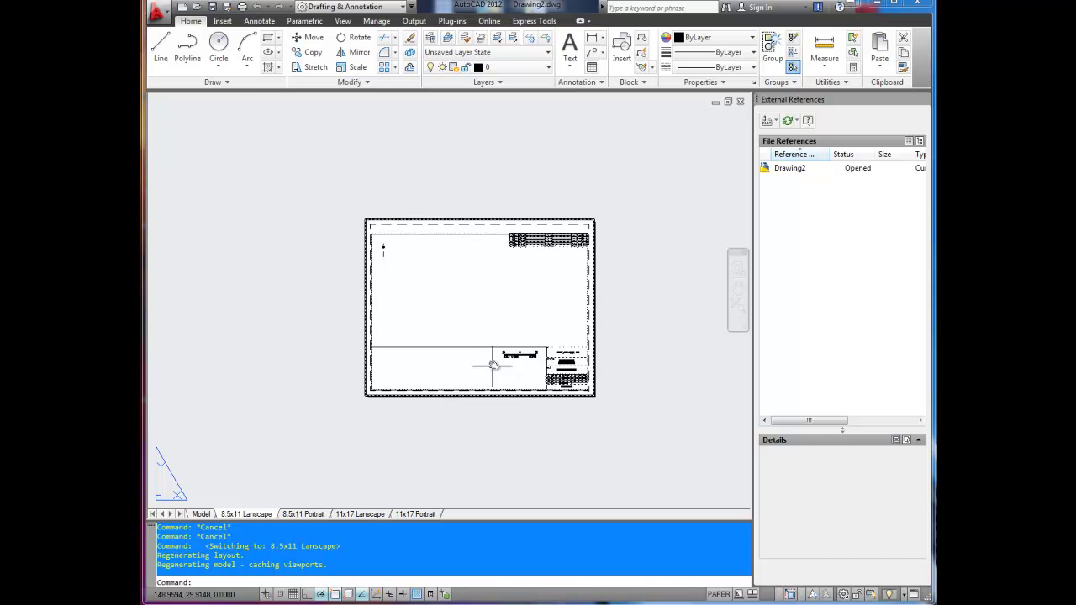
scroll(485, 365, "up", 3)
middle_click_drag(484, 365, 439, 404)
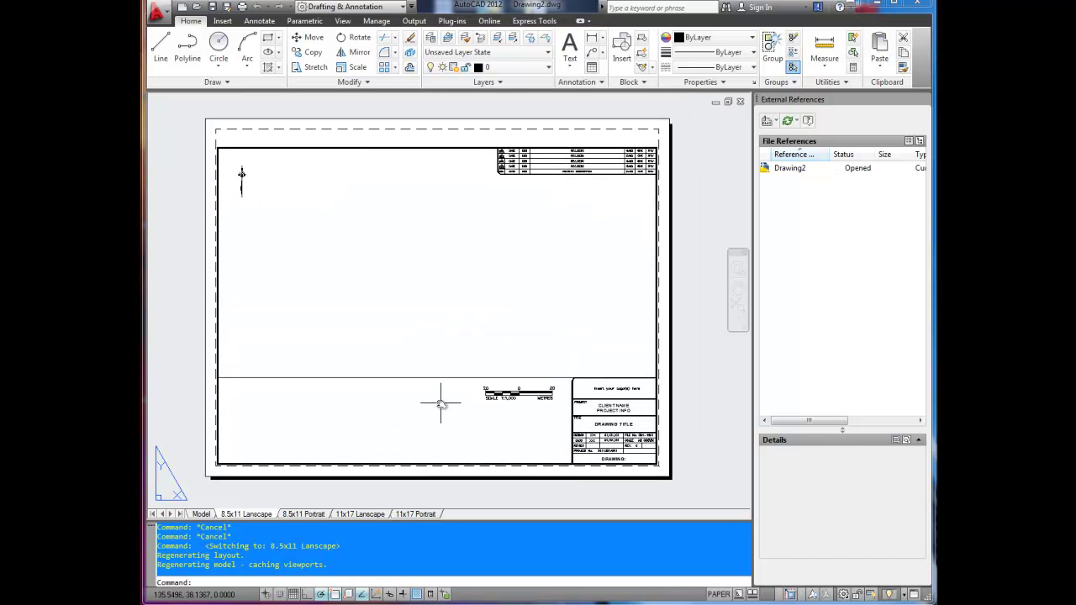
scroll(418, 410, "down", 2)
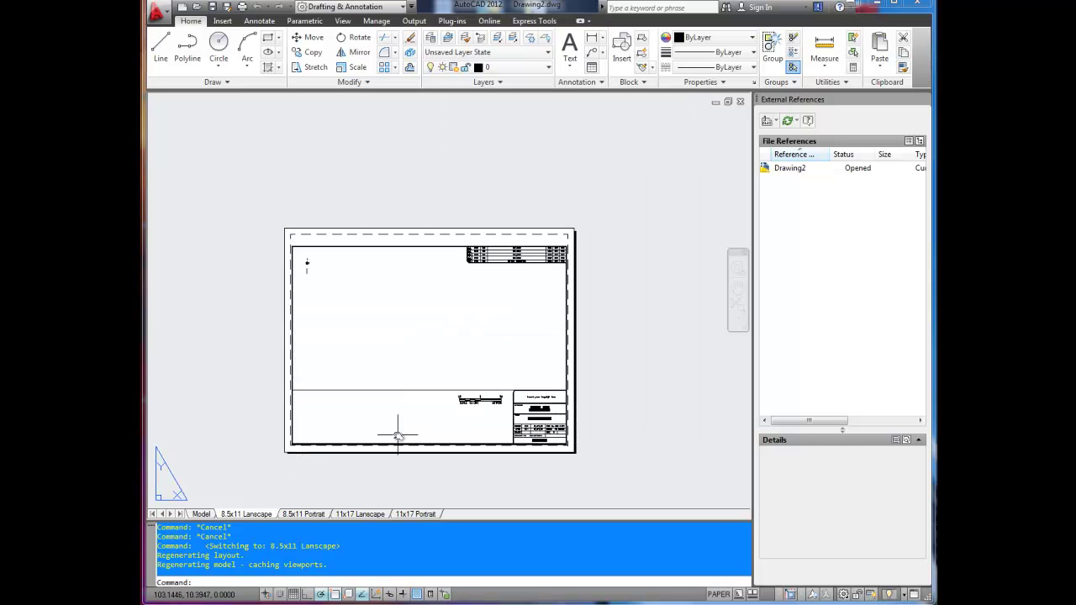
left_click(416, 514)
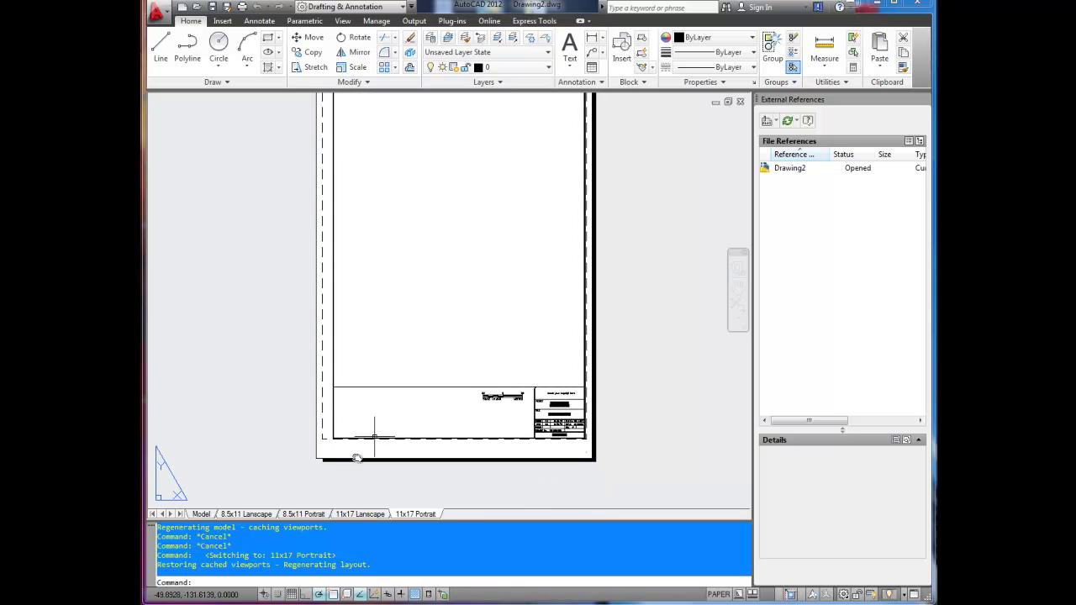
Go to the 8.5x11 Lanscape layout and zoom onto its title block.
left_click(353, 514)
left_click(302, 513)
left_click(253, 514)
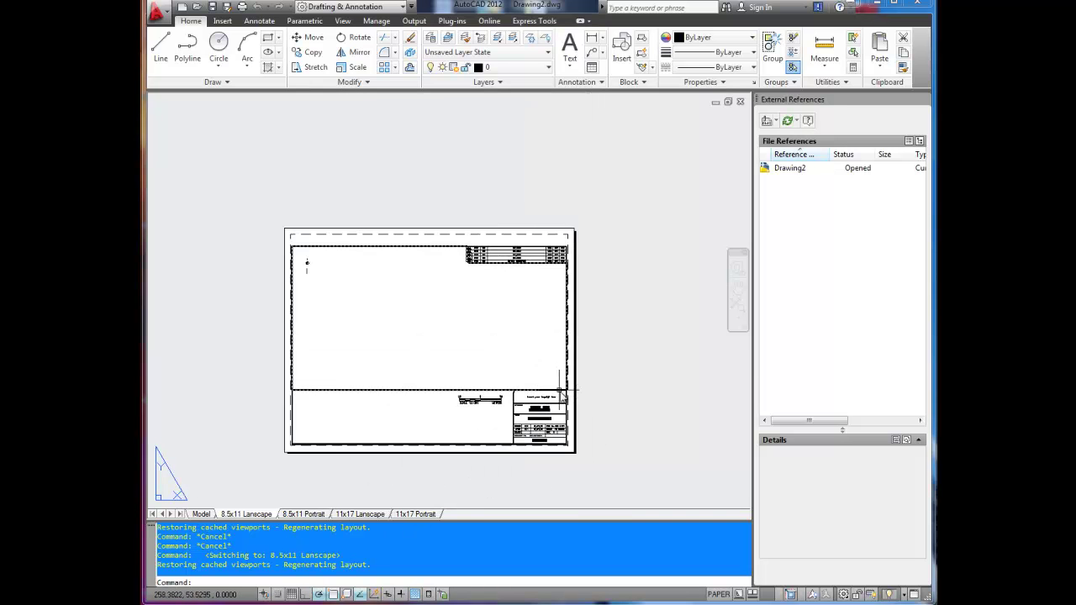
scroll(559, 389, "up", 6)
middle_click_drag(540, 423, 541, 334)
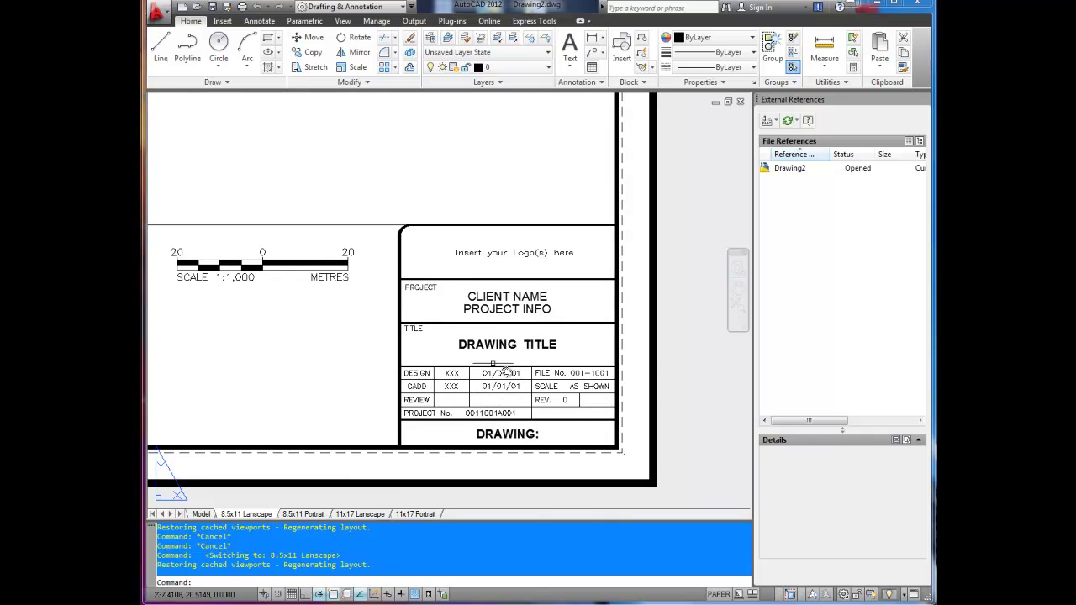
Try editing the CLIENT NAME and PROJECT INFO text, cancelling without changes.
double_click(548, 308)
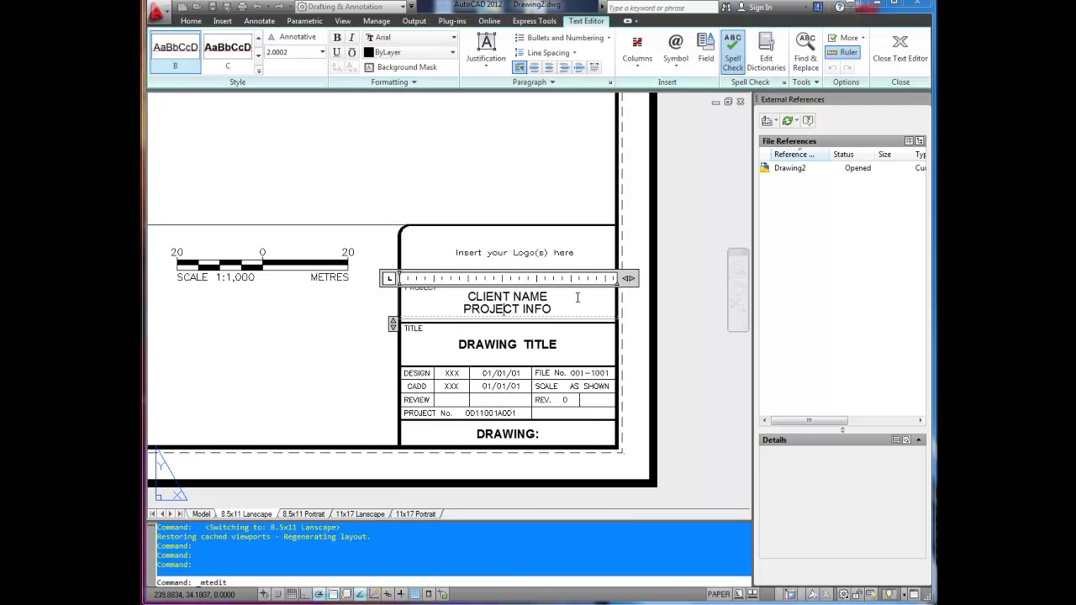
key("Escape")
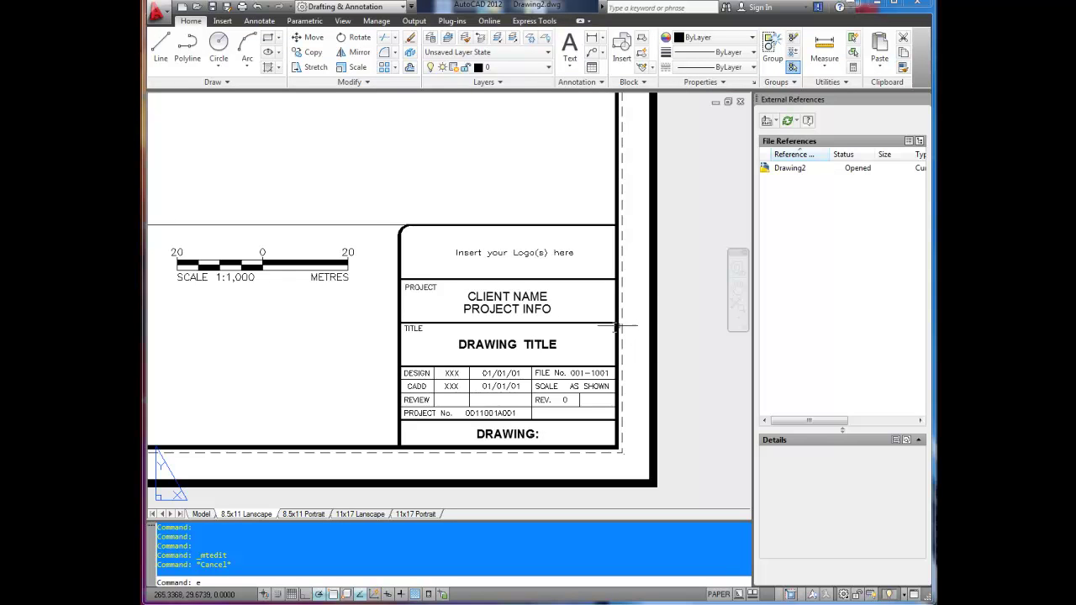
type("ed")
key("Return")
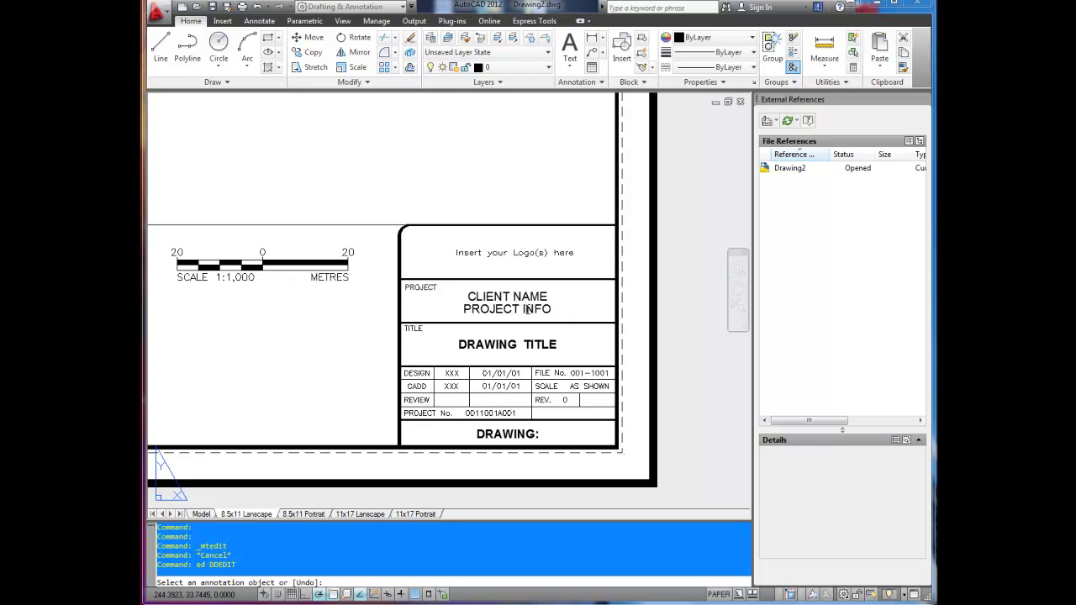
left_click(527, 308)
key("Escape")
key("Escape")
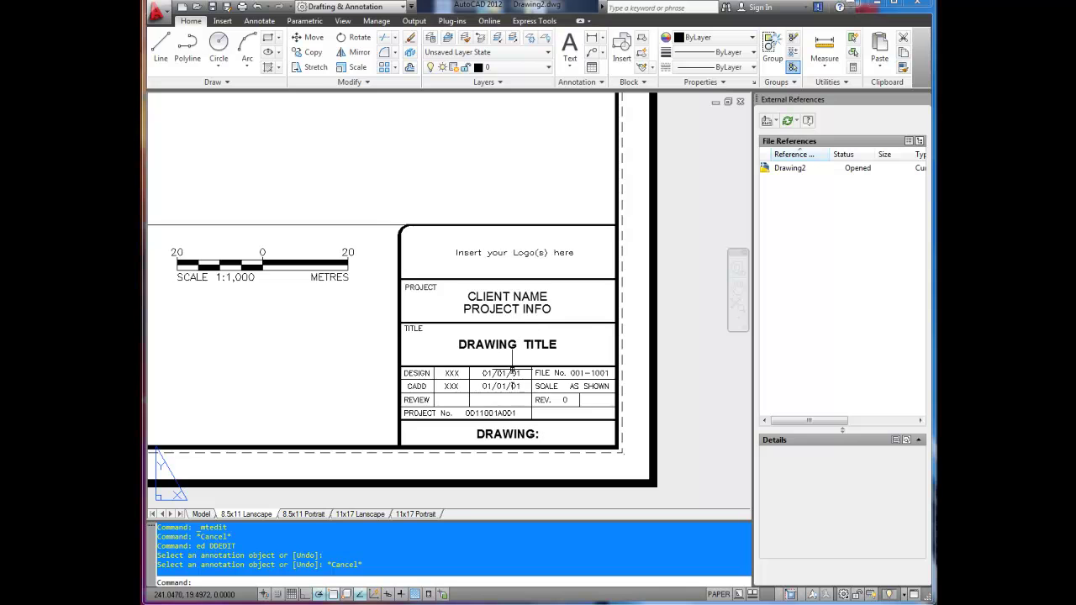
key("Escape")
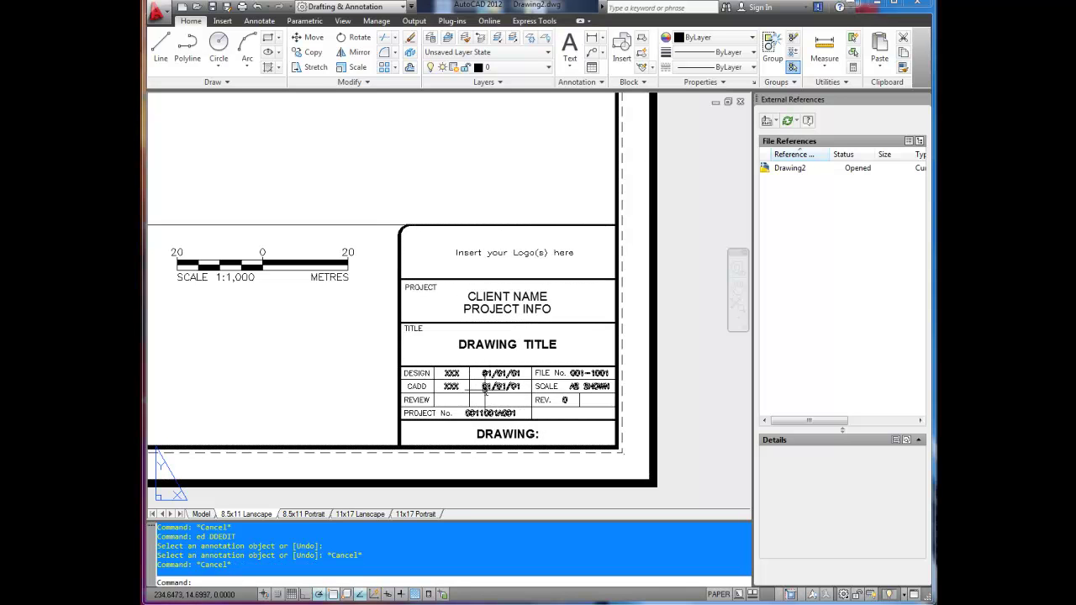
key("Escape")
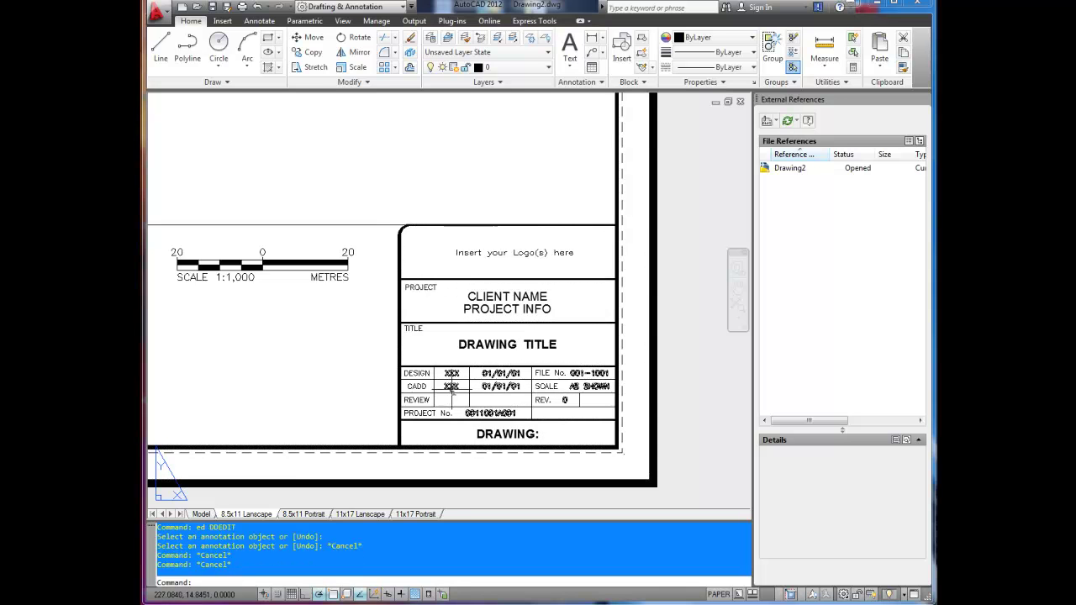
key("Escape")
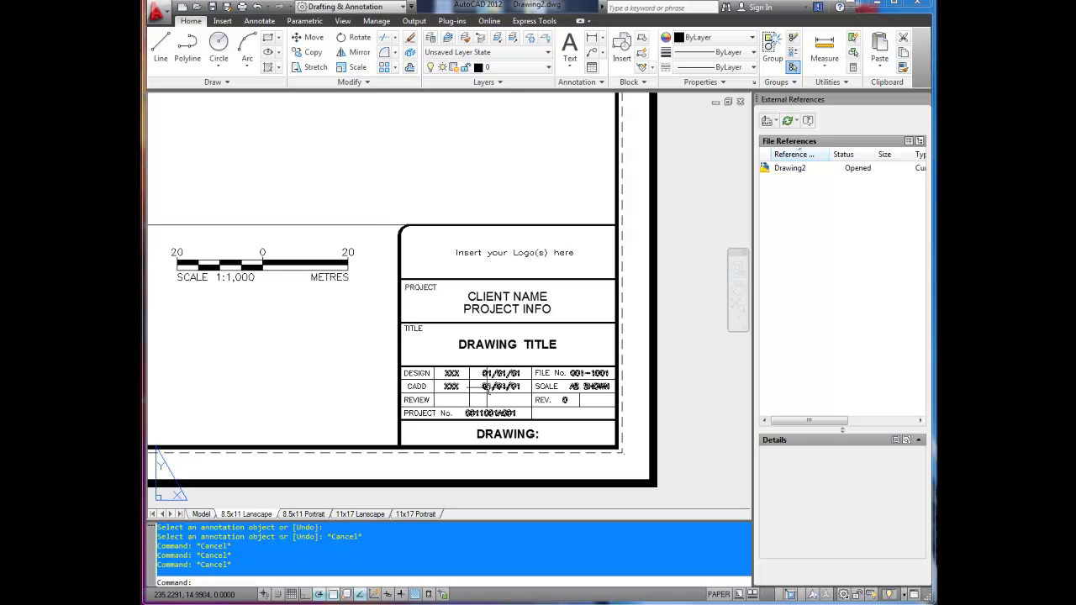
Open the Data TB-PS-ABC block's attributes, check the CHECK and REVIEW values, close unchanged.
left_click(487, 388)
double_click(487, 387)
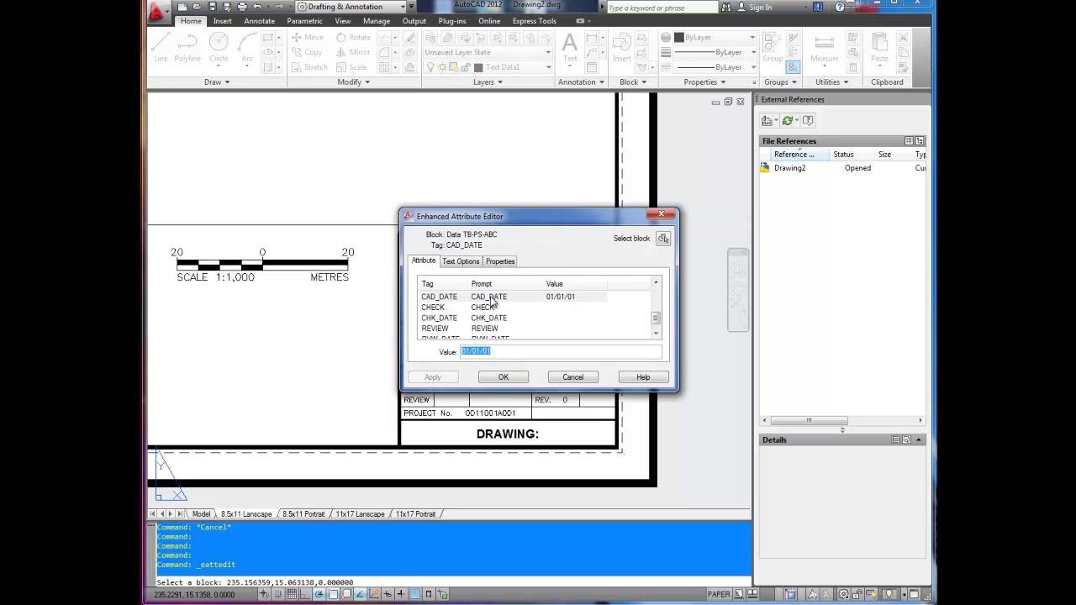
left_click_drag(514, 220, 518, 163)
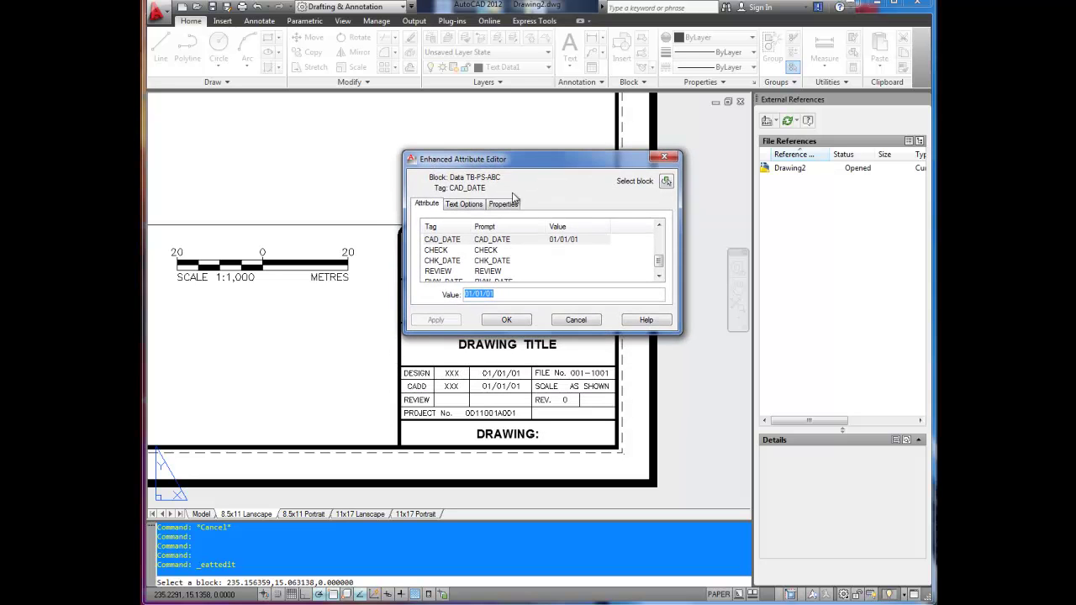
left_click(481, 250)
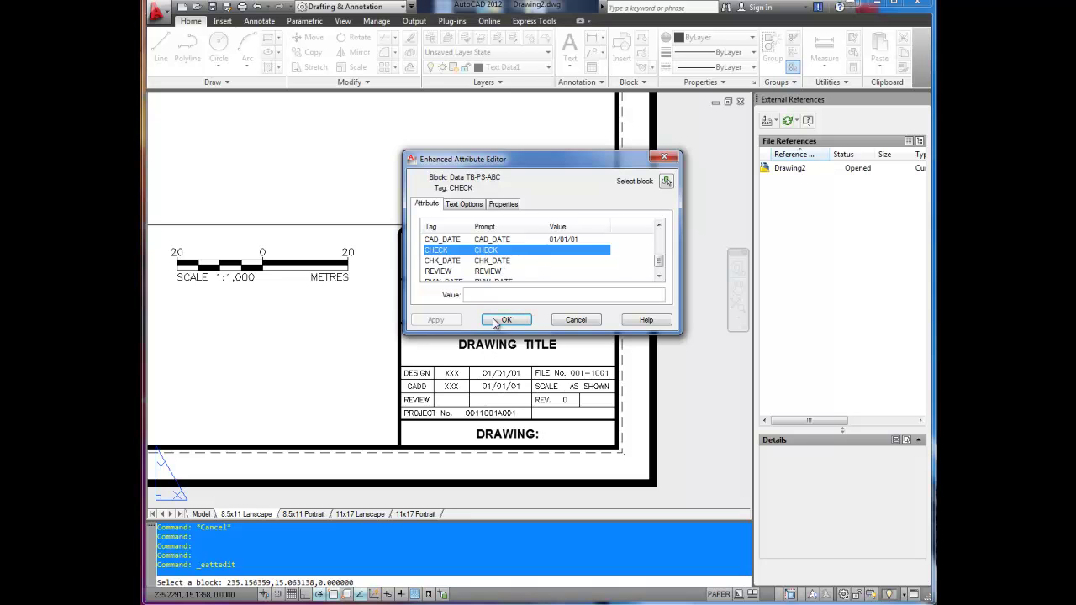
left_click(524, 271)
scroll(529, 269, "up", 3)
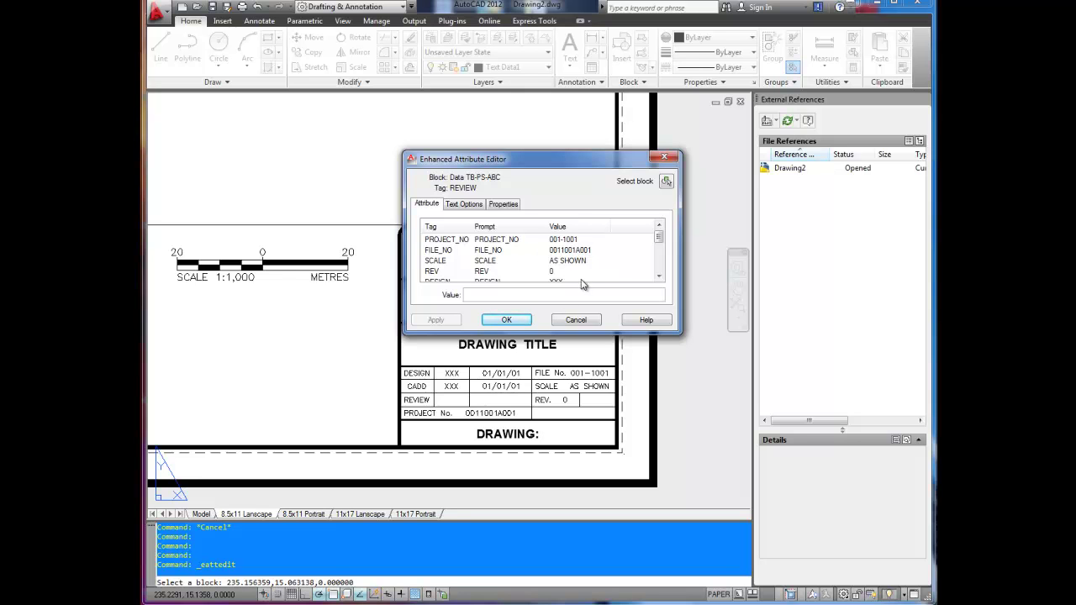
scroll(584, 284, "down", 3)
left_click(569, 321)
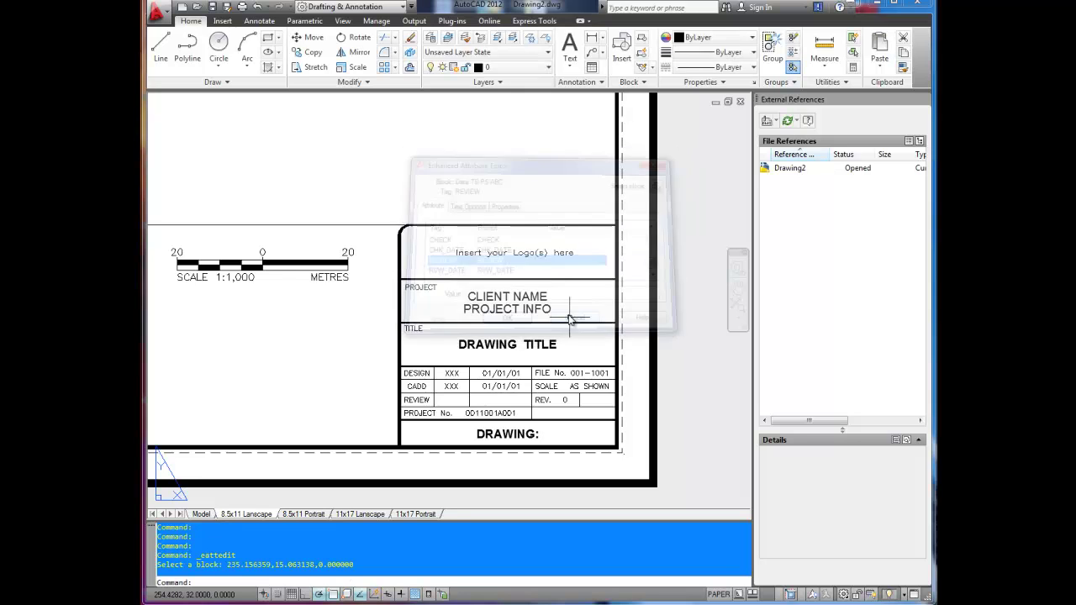
scroll(569, 320, "down", 5)
scroll(547, 384, "up", 2)
scroll(525, 388, "up", 3)
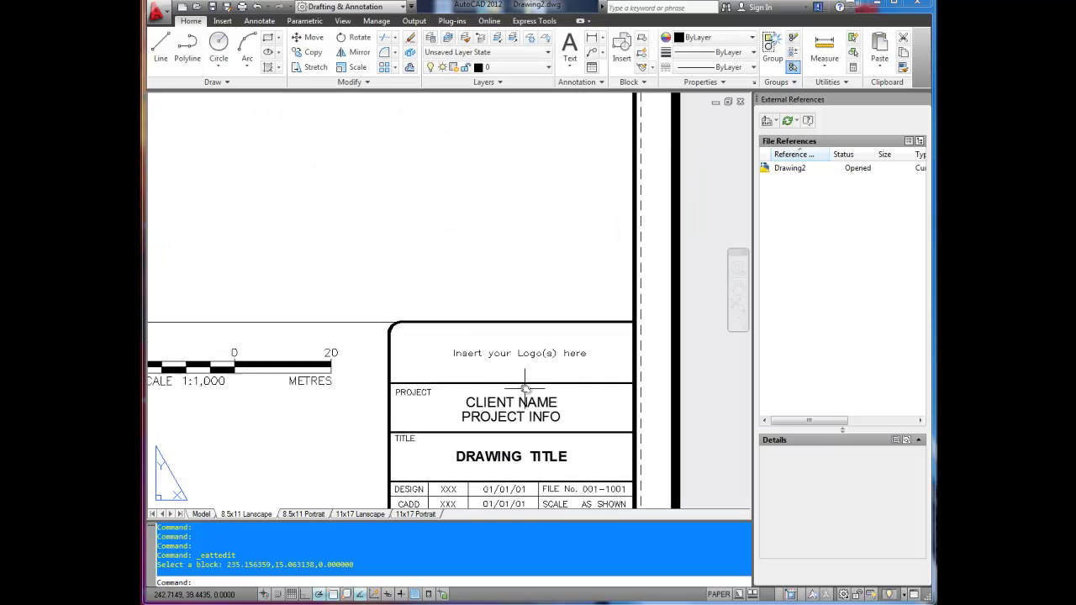
scroll(468, 353, "up", 2)
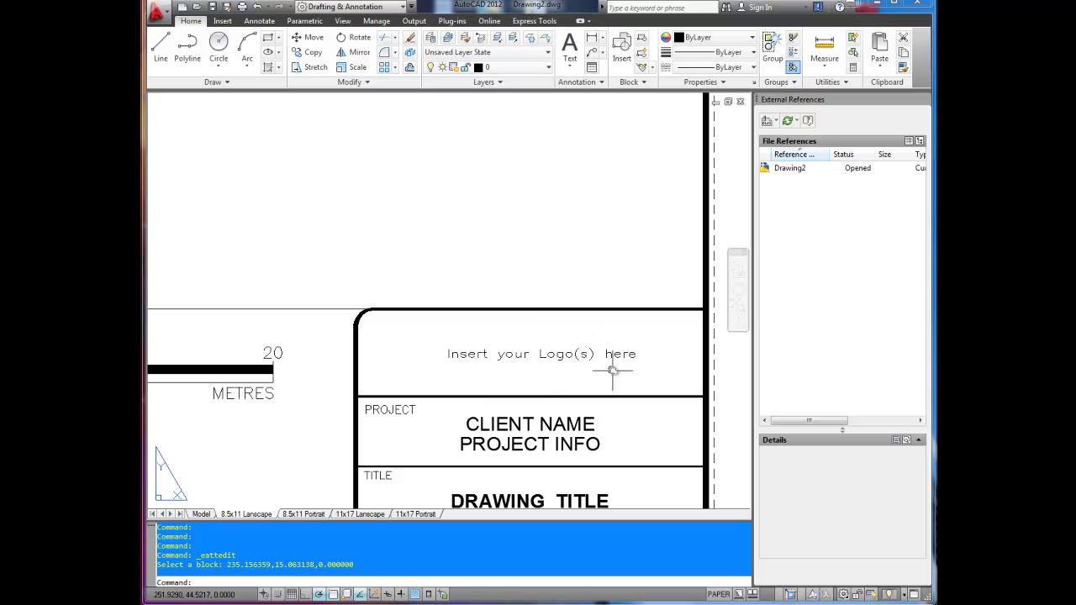
left_click(509, 355)
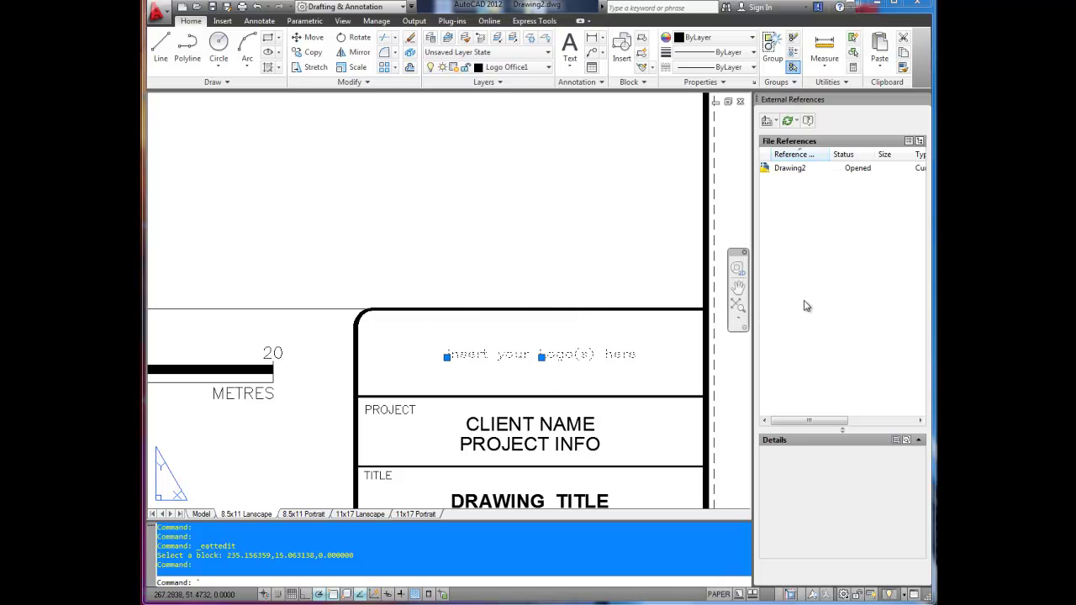
key("Escape")
key("Escape")
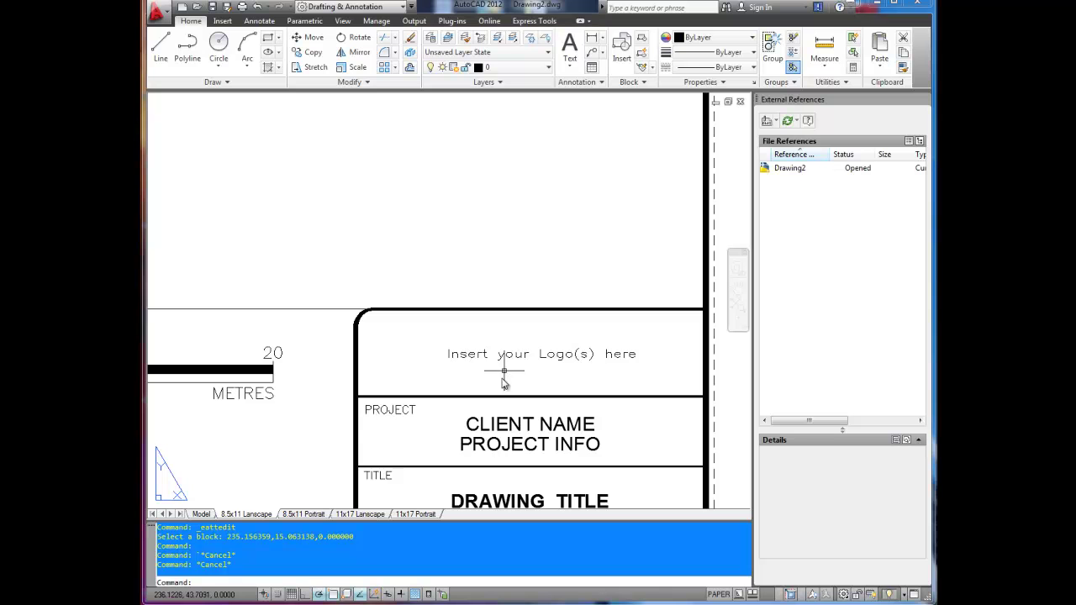
scroll(496, 370, "down", 4)
middle_click_drag(417, 270, 491, 317)
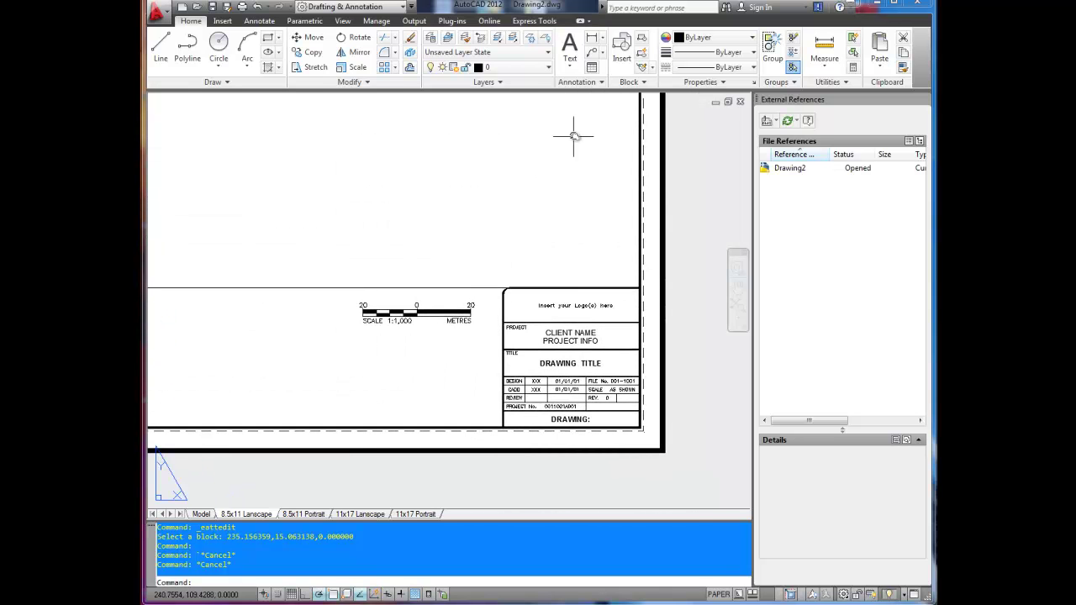
scroll(423, 321, "up", 3)
left_click(420, 342)
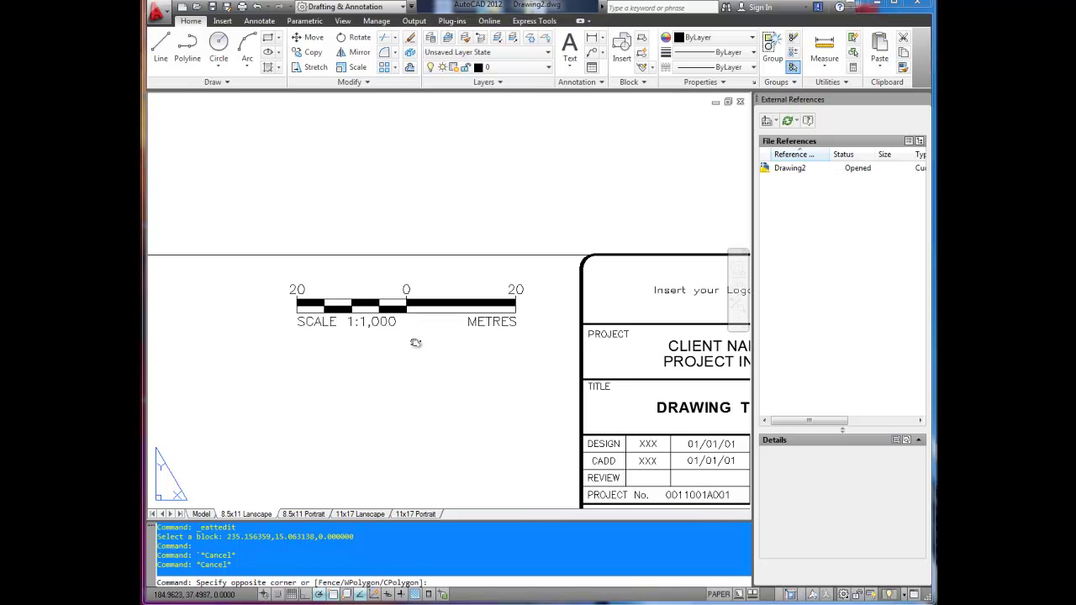
key("Escape")
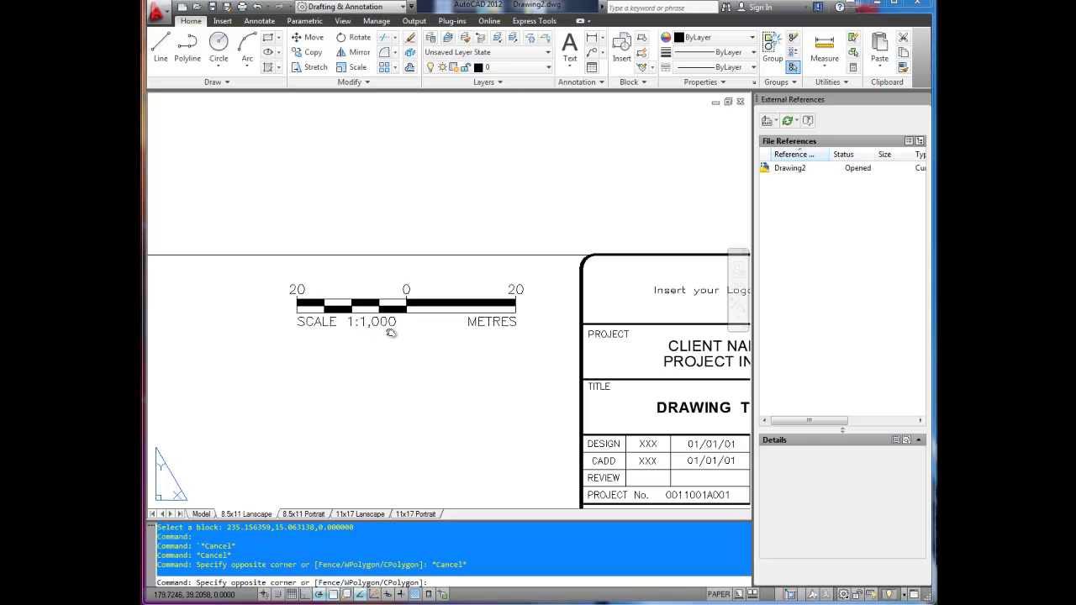
left_click(392, 336)
key("Escape")
left_click(323, 321)
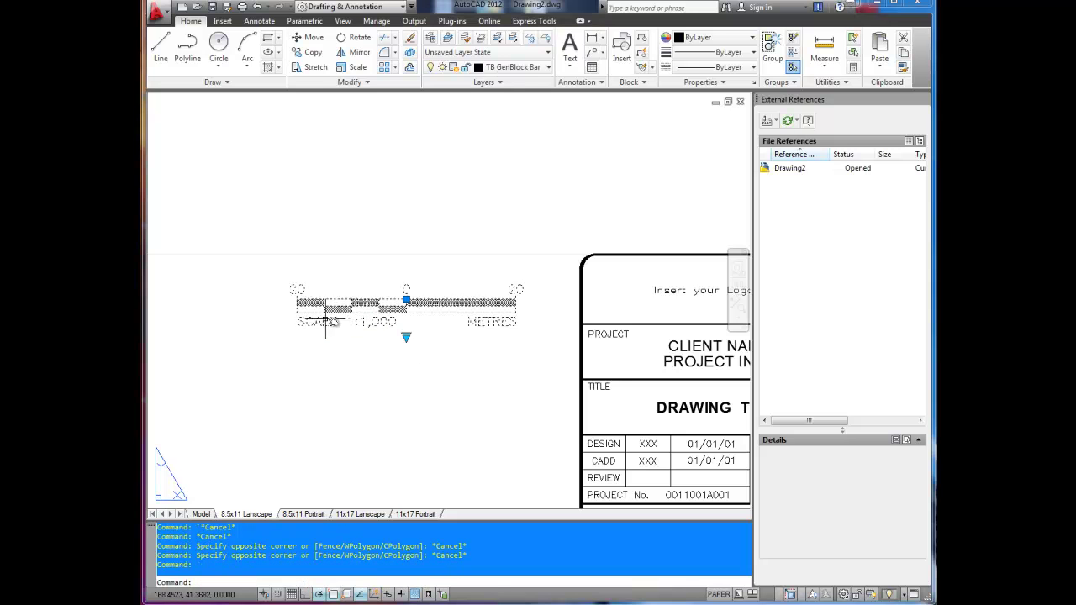
left_click(404, 337)
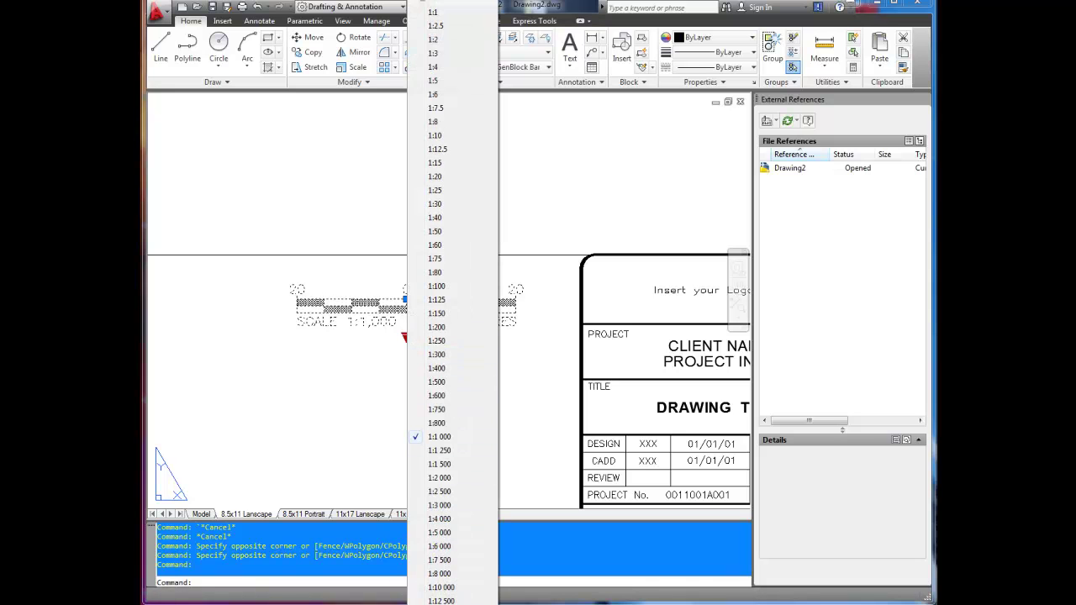
scroll(454, 386, "down", 2)
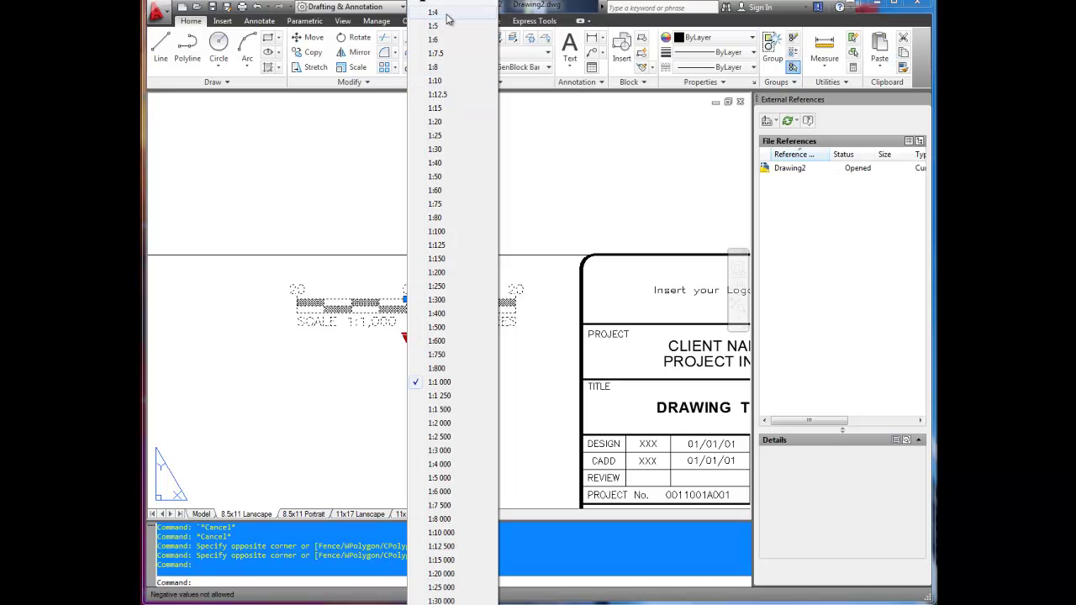
scroll(448, 18, "up", 1)
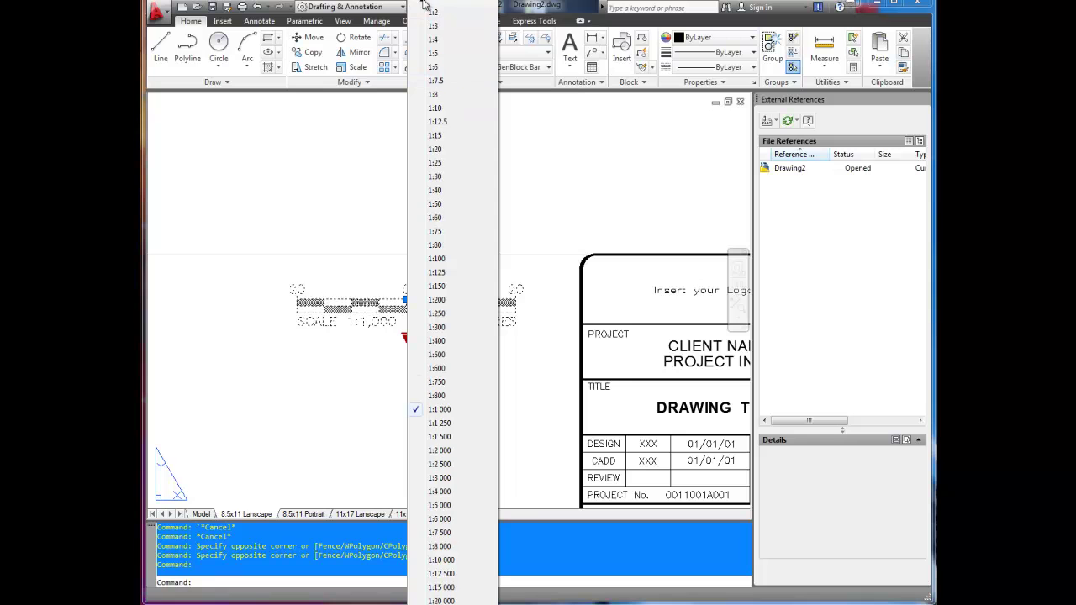
left_click(448, 409)
key("Escape")
scroll(589, 412, "down", 5)
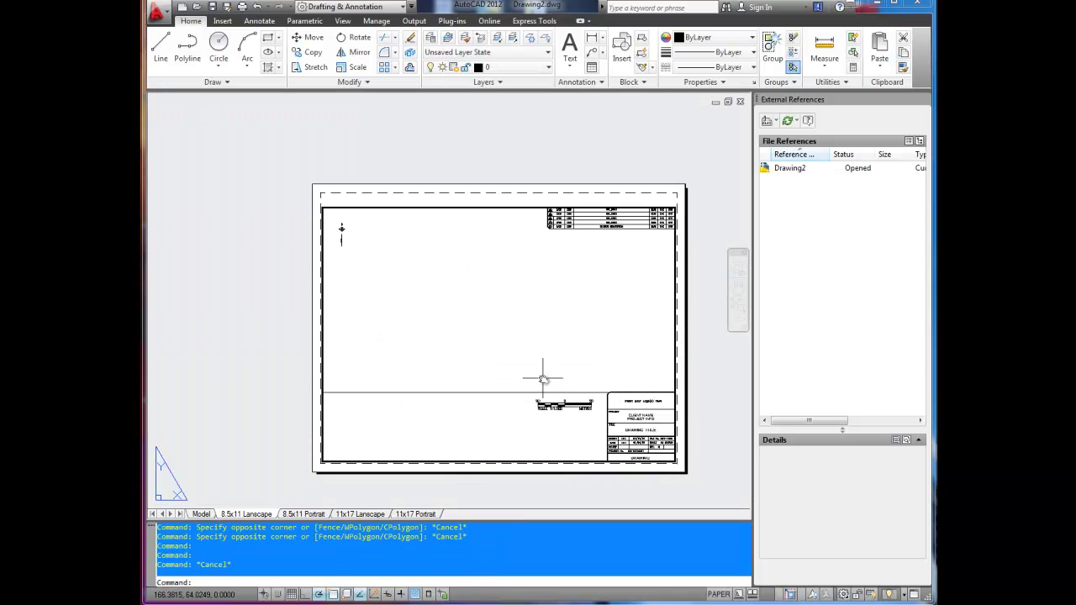
scroll(543, 379, "up", 2)
left_click(463, 420)
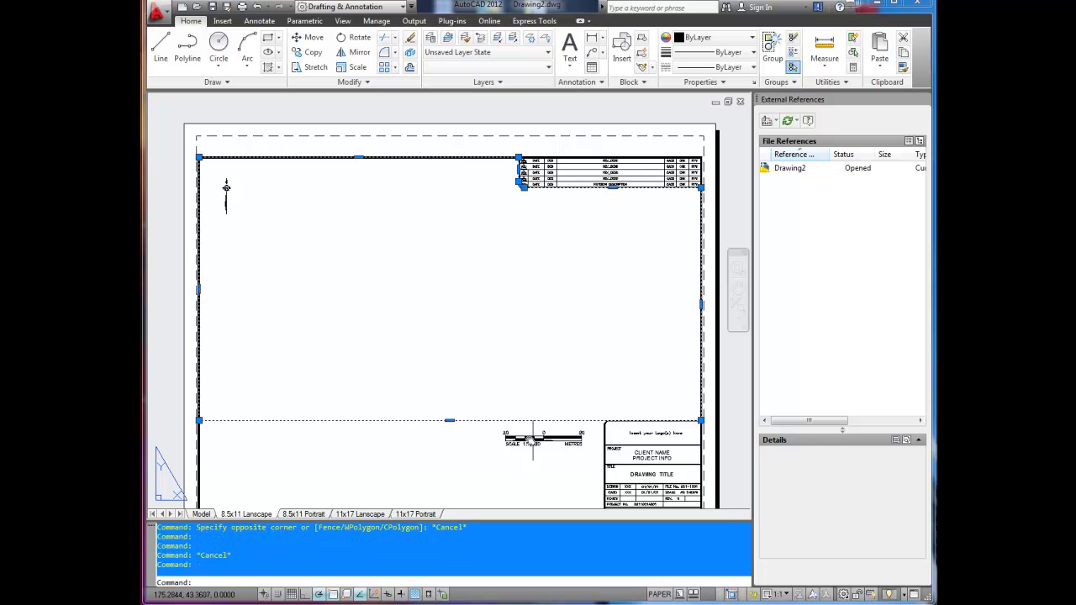
key("Escape")
double_click(485, 338)
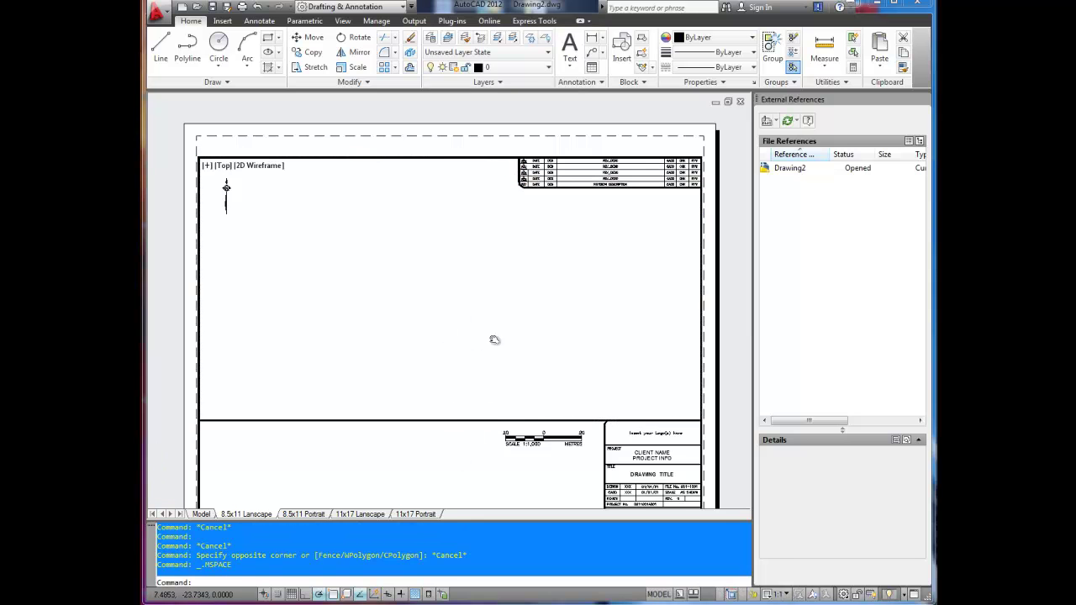
double_click(483, 461)
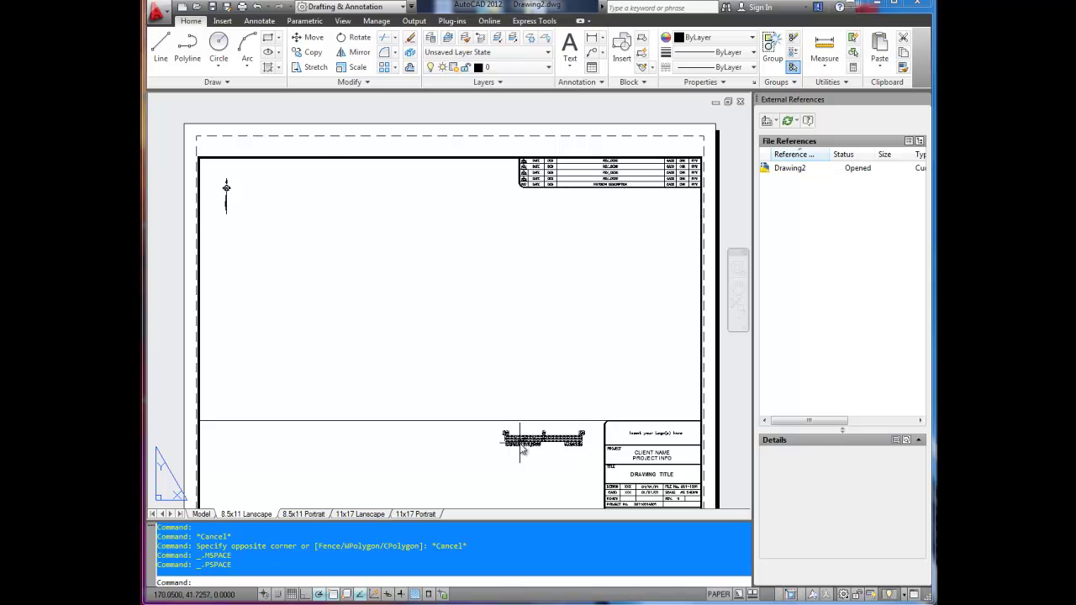
left_click(473, 420)
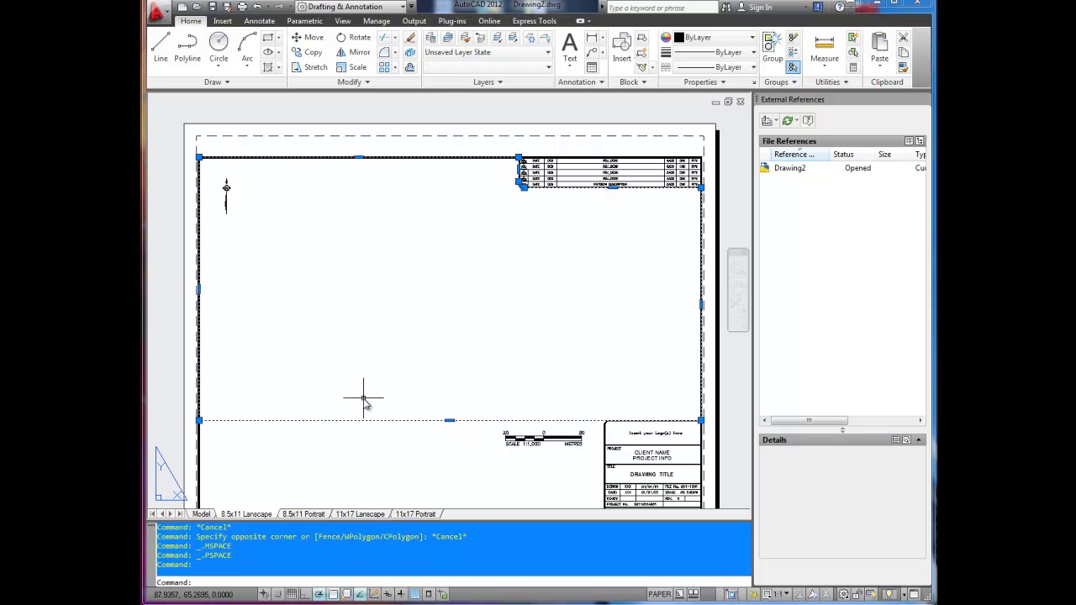
right_click(436, 423)
left_click(464, 407)
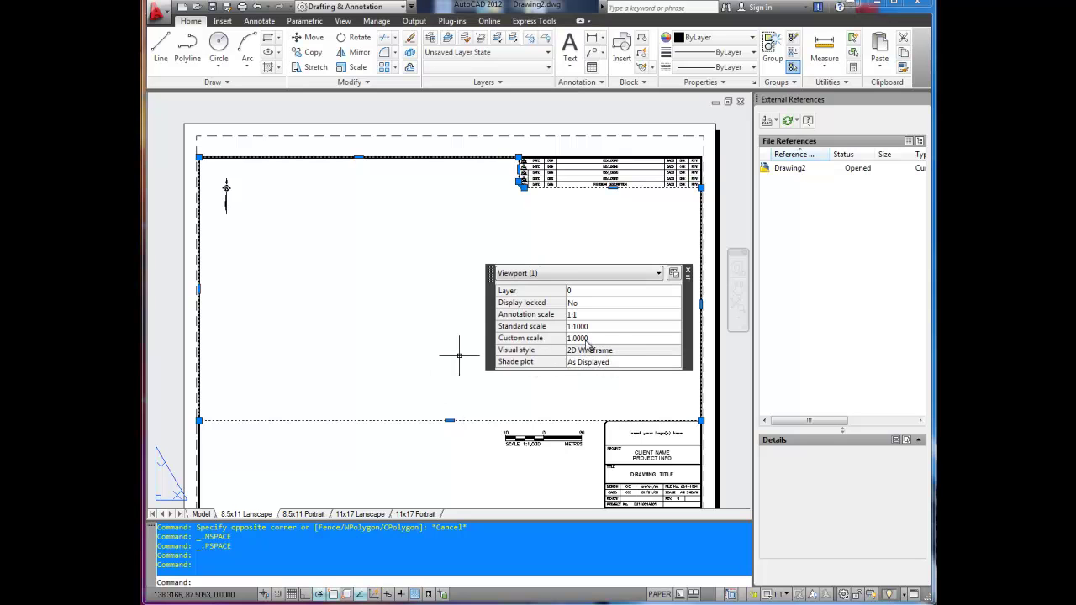
left_click(448, 442)
key("Escape")
key("Escape")
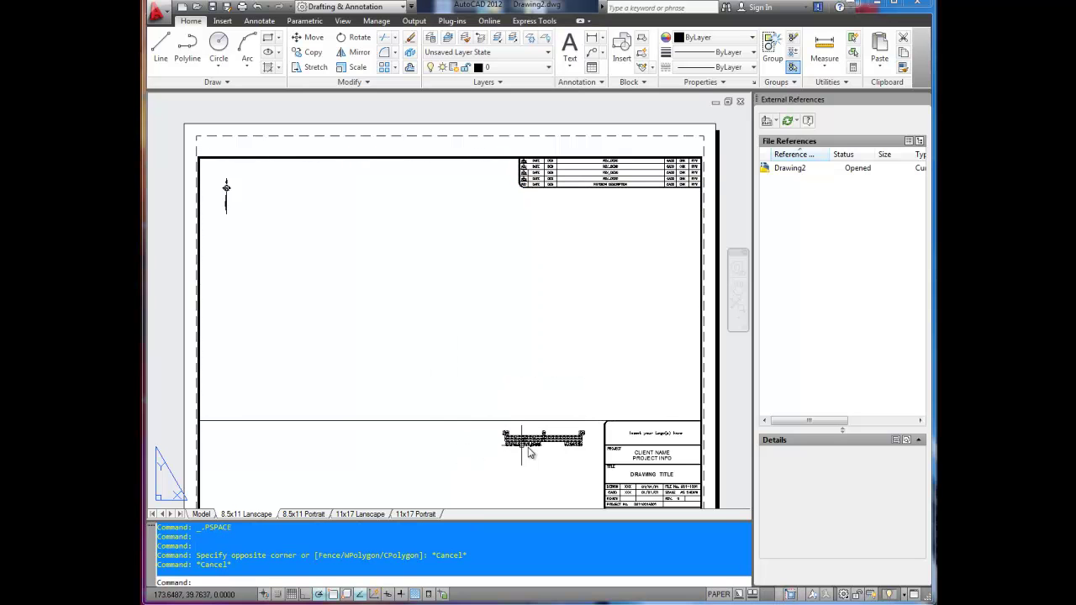
Zoom and pan onto the revision table at the sheet's top, clearing the selection.
scroll(529, 458, "up", 3)
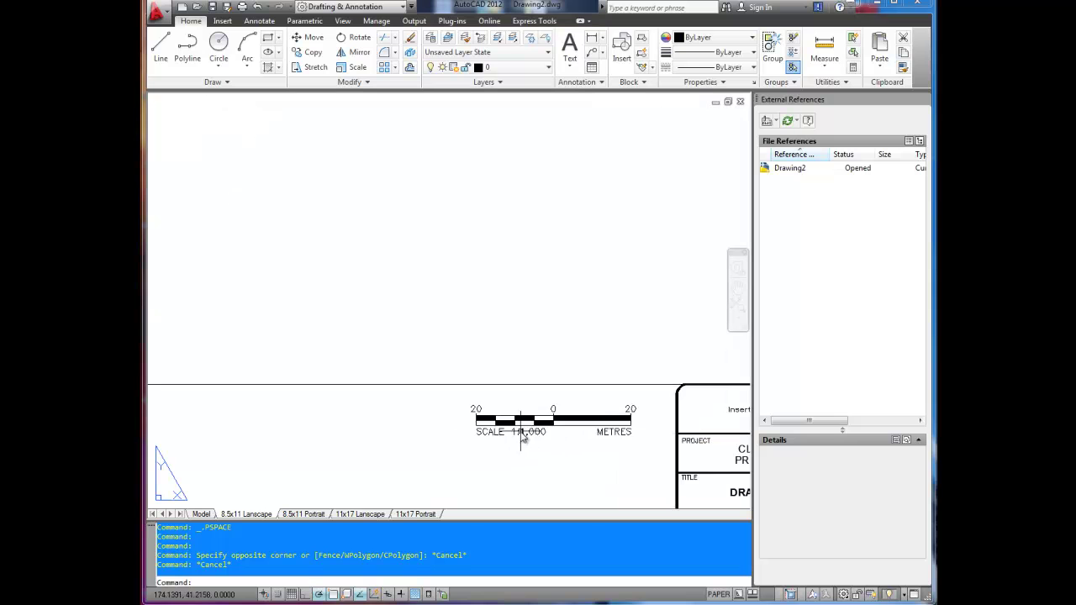
scroll(496, 373, "down", 4)
middle_click_drag(499, 305, 466, 296)
scroll(387, 296, "up", 5)
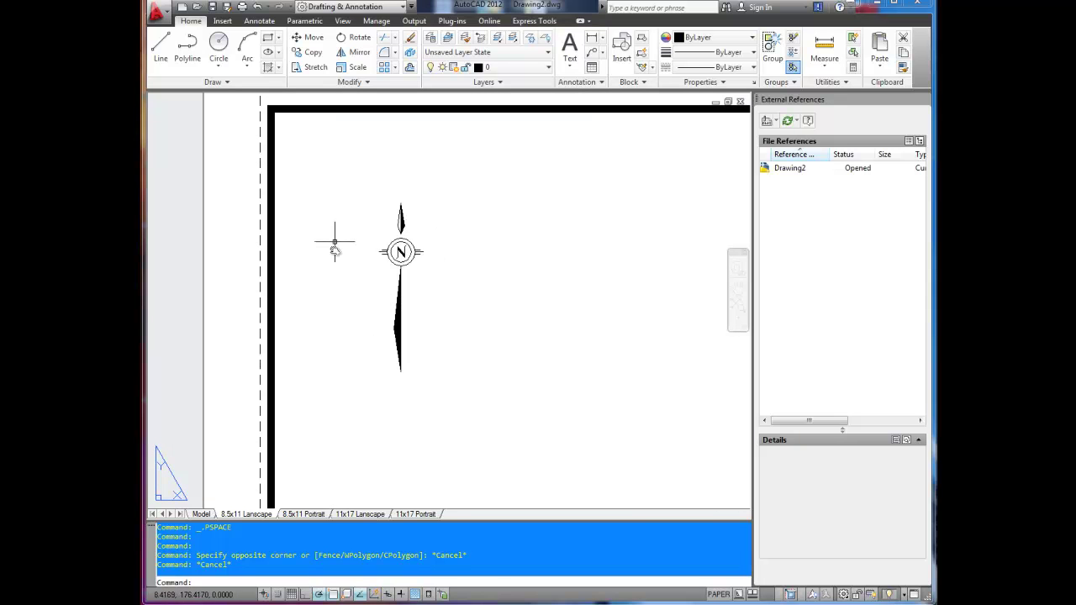
scroll(427, 298, "down", 5)
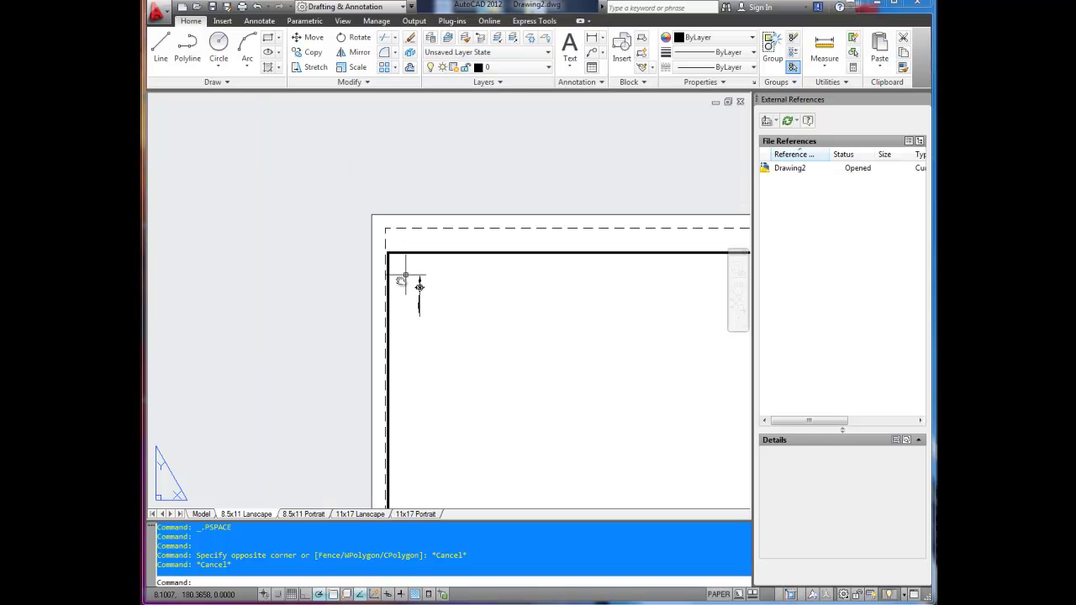
scroll(358, 344, "down", 5)
scroll(557, 295, "up", 7)
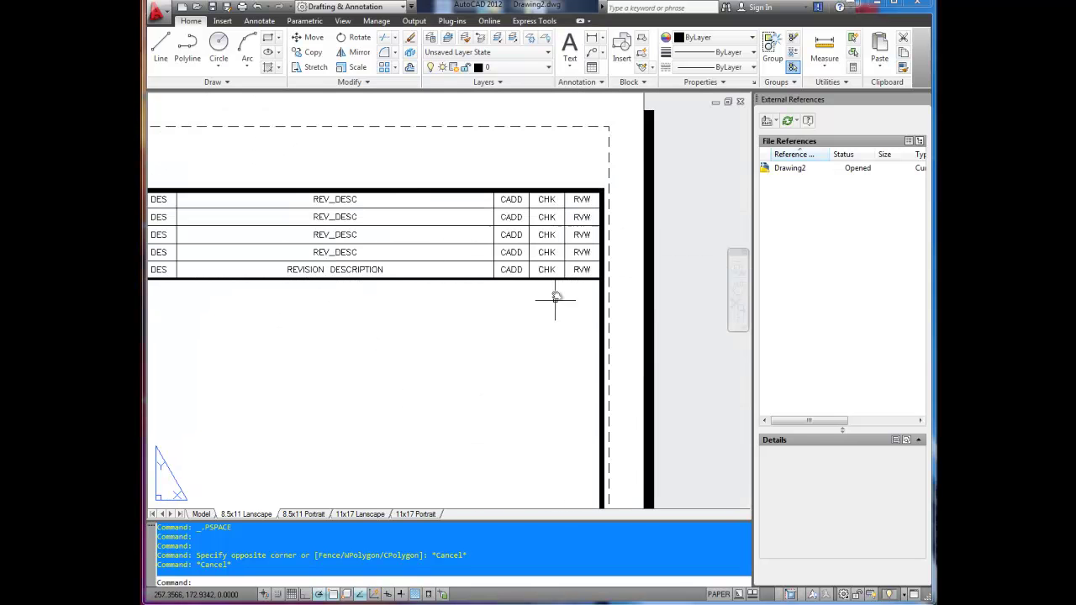
middle_click_drag(489, 341, 525, 345)
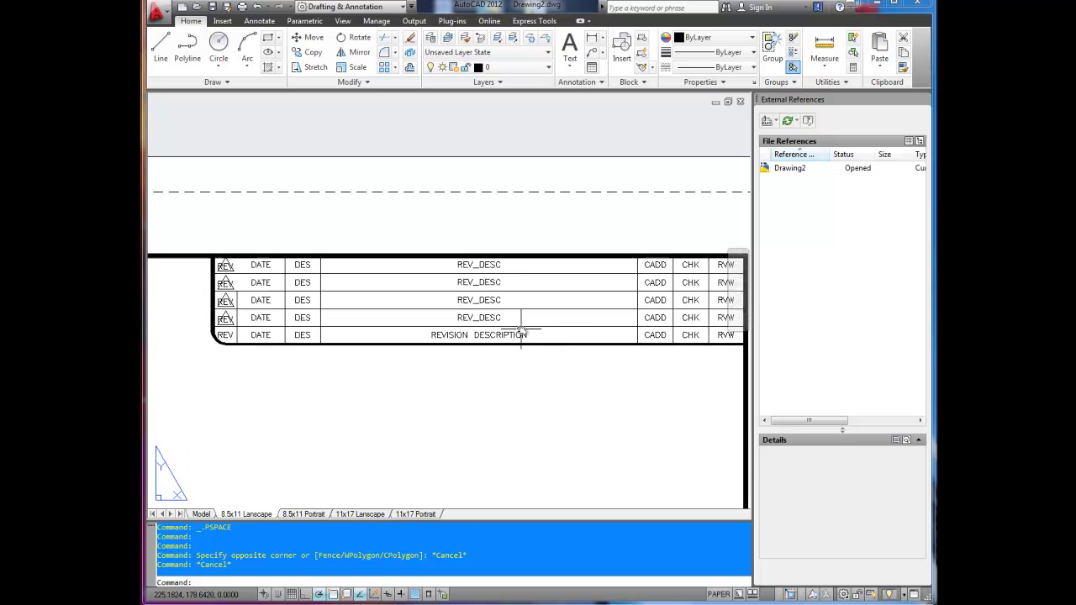
key("Escape")
key("Escape")
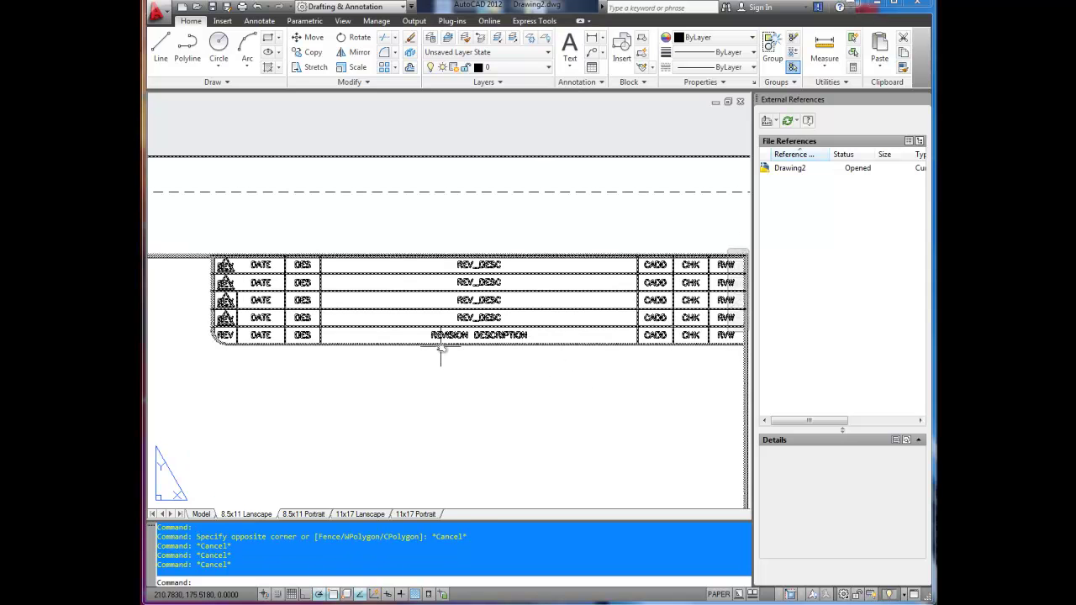
middle_click_drag(439, 352, 458, 336)
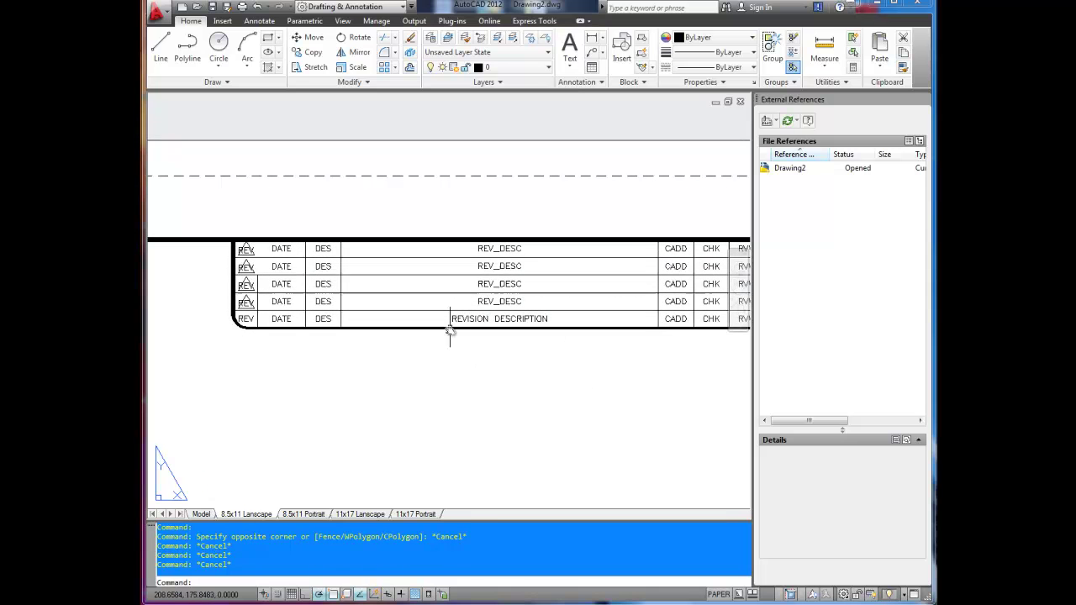
Open the revision block's attributes from REV_DESC and inspect the RVW, CHK and CADD values.
type("e")
double_click(508, 305)
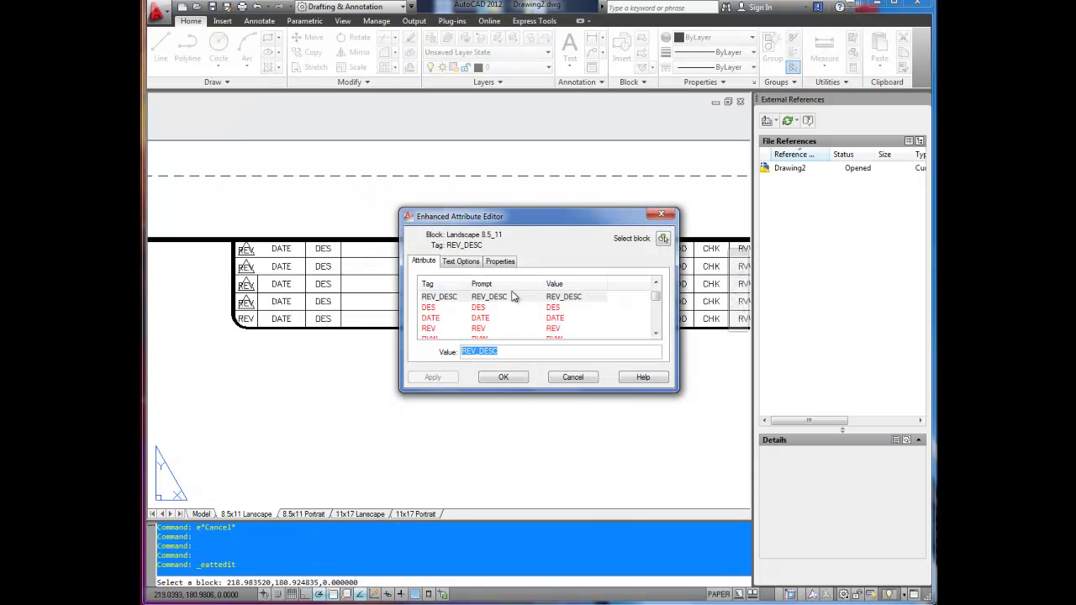
left_click(656, 334)
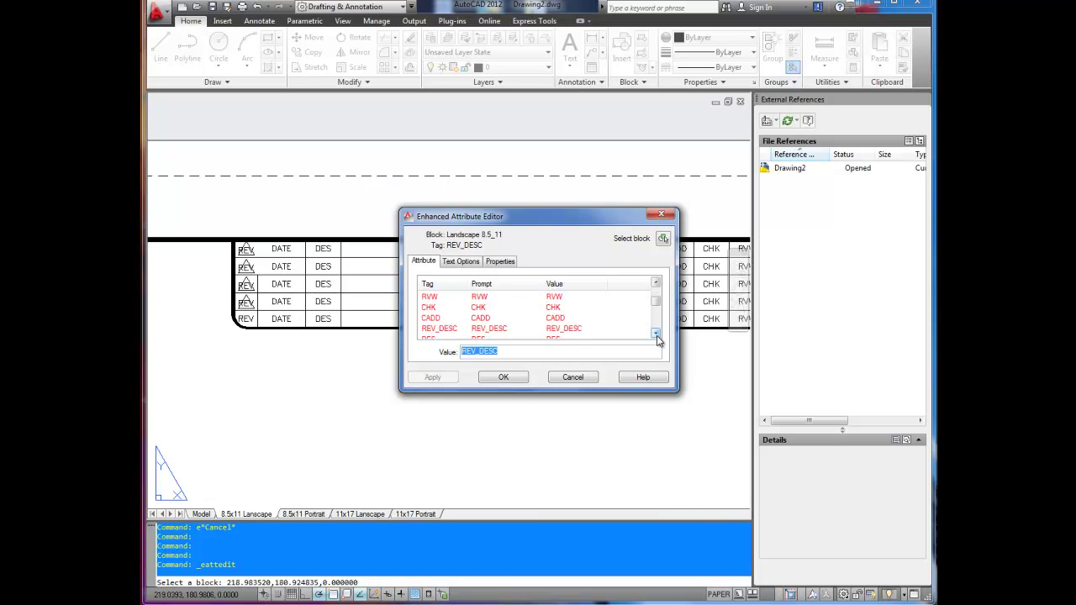
left_click(656, 334)
left_click(656, 334)
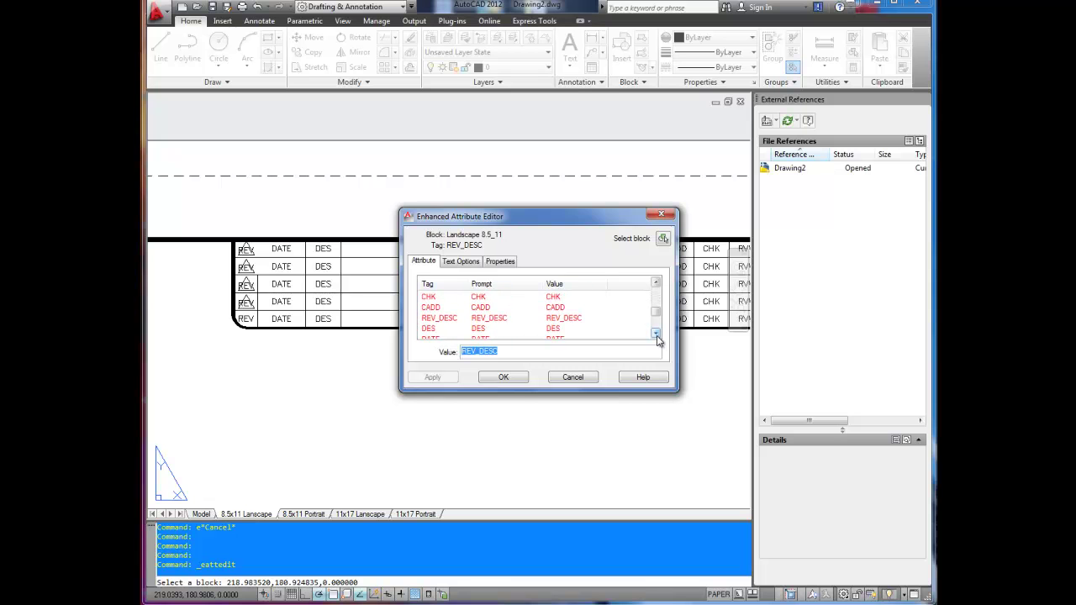
left_click(656, 334)
left_click(656, 334)
left_click(656, 334)
left_click(656, 333)
left_click(655, 333)
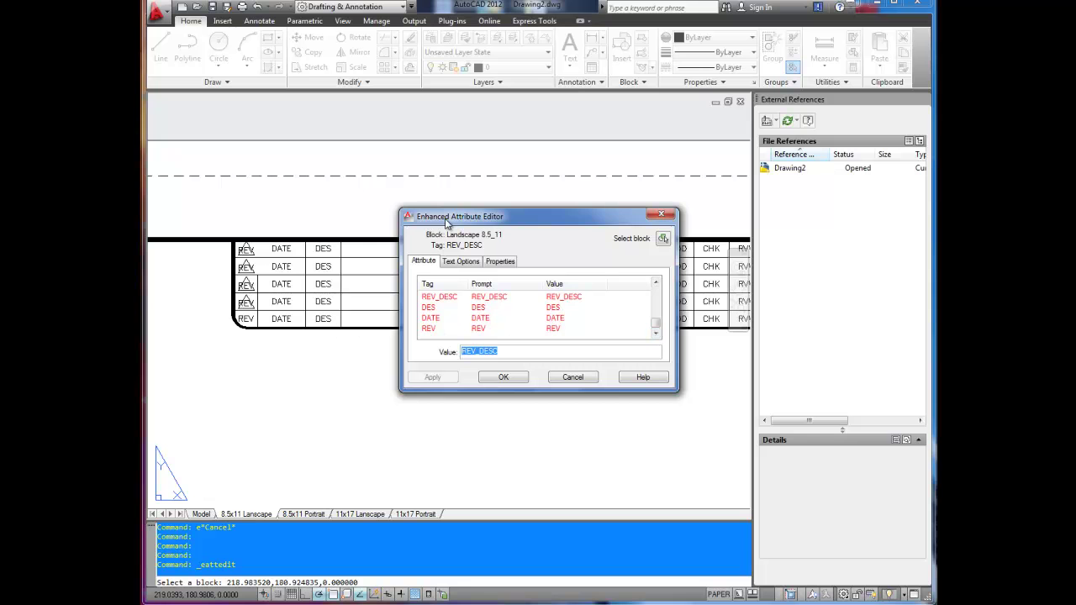
scroll(654, 328, "up", 3)
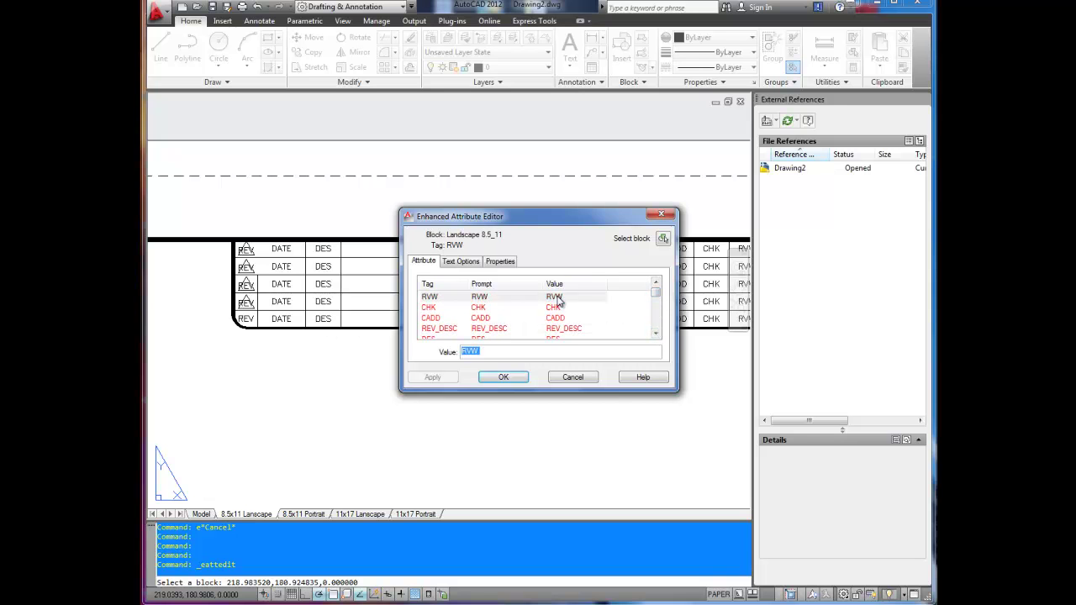
left_click(562, 299)
left_click_drag(569, 217, 527, 345)
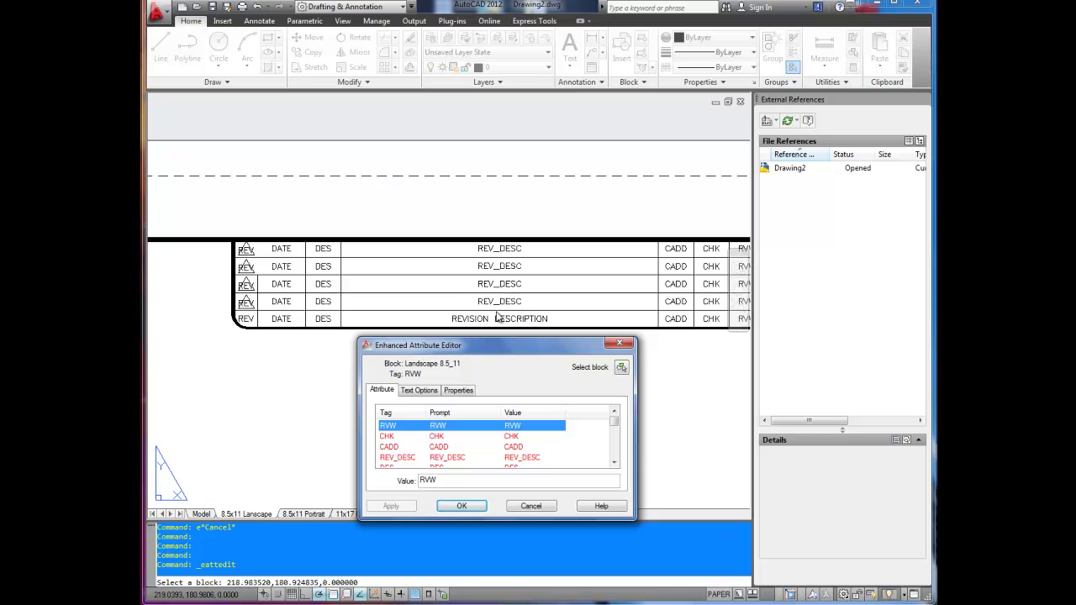
Close the attribute editor, leaving the revision block's values unchanged.
key("Escape")
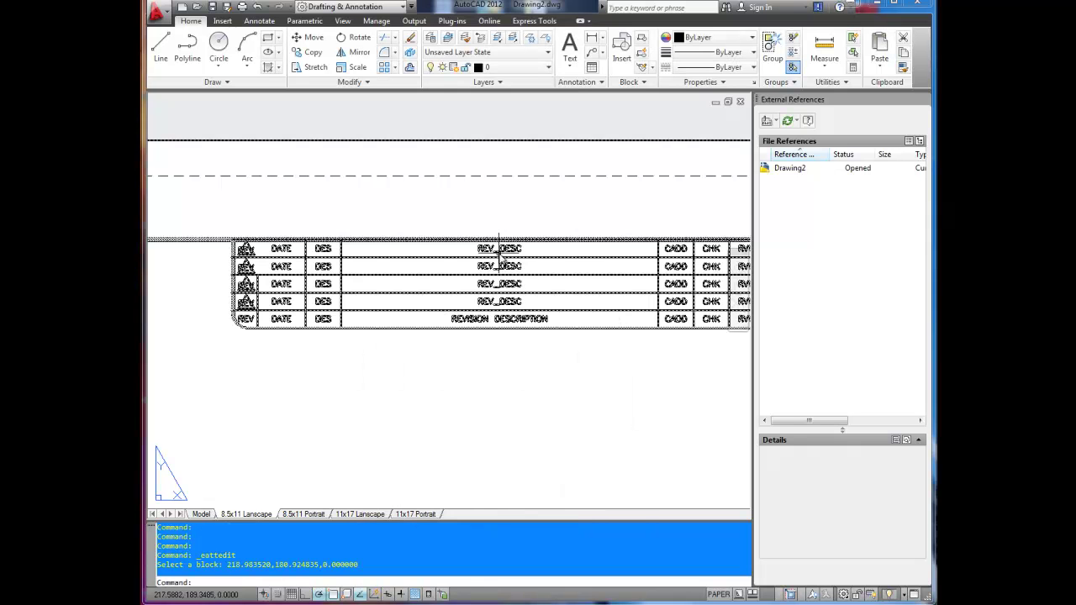
scroll(462, 269, "down", 3)
scroll(462, 269, "up", 3)
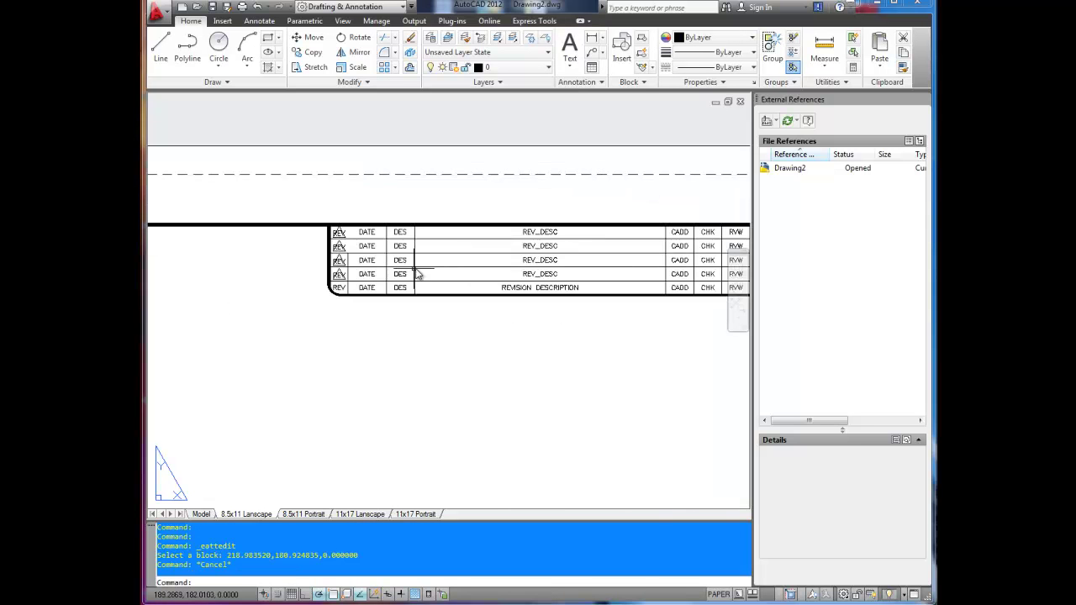
Check the revision block's right-click options, then return to the full 8.5x11 Lanscape sheet.
left_click(370, 244)
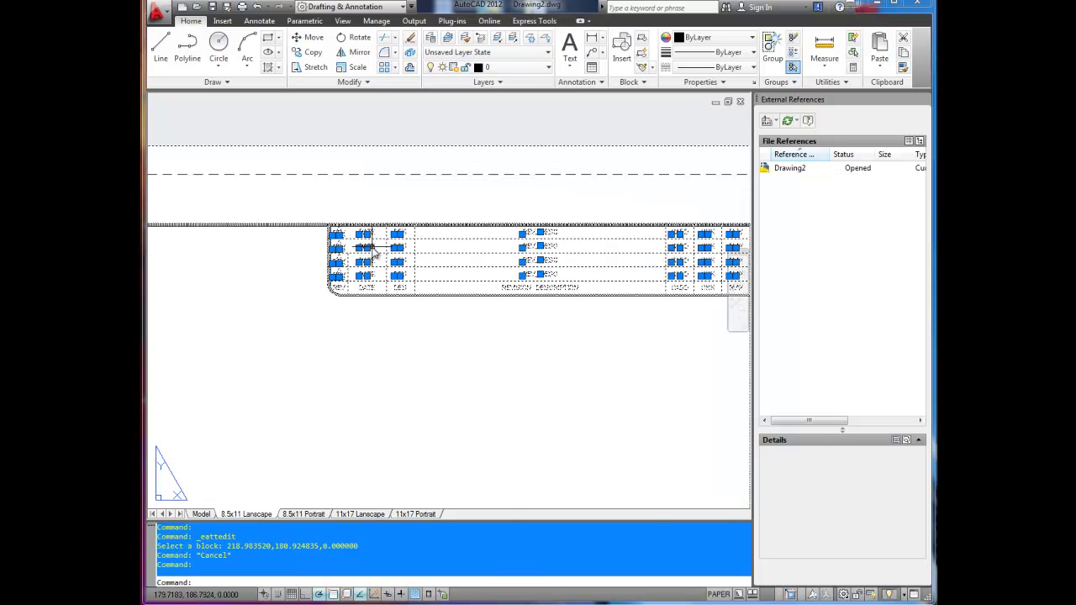
right_click(373, 227)
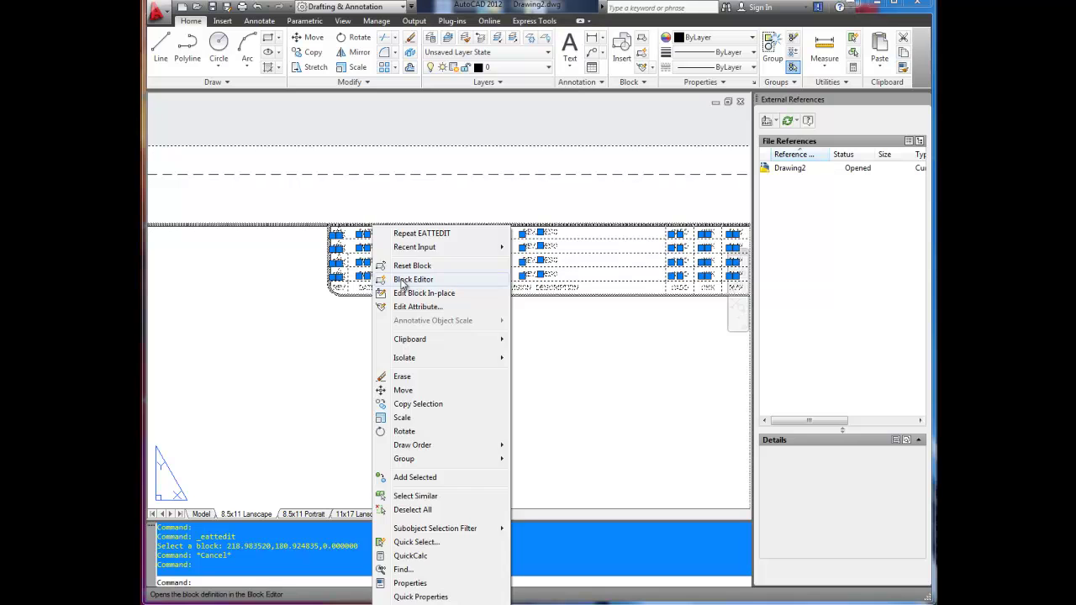
key("Escape")
key("Escape")
key("Escape")
scroll(483, 323, "down", 5)
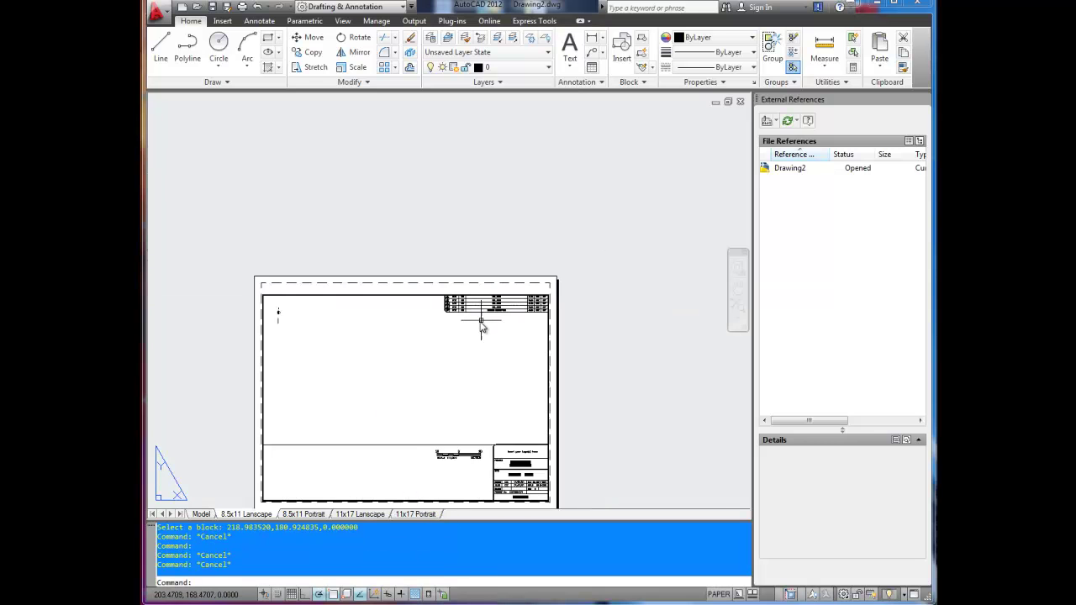
middle_click_drag(431, 330, 499, 271)
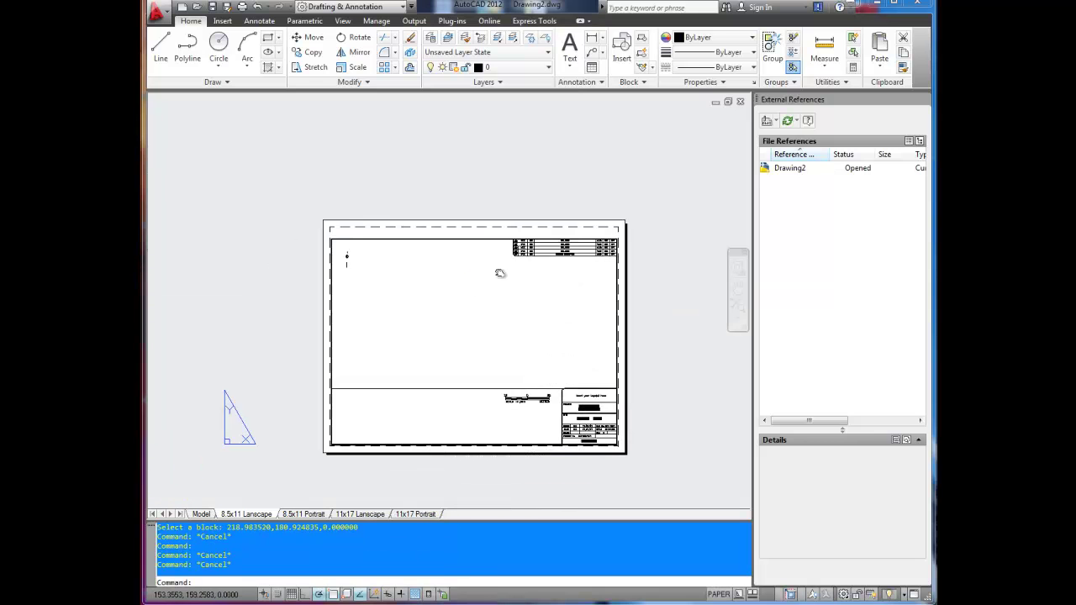
Inspect the 8.5x11 Portrait layout's title block and scale bar close up.
left_click(304, 514)
scroll(403, 308, "up", 3)
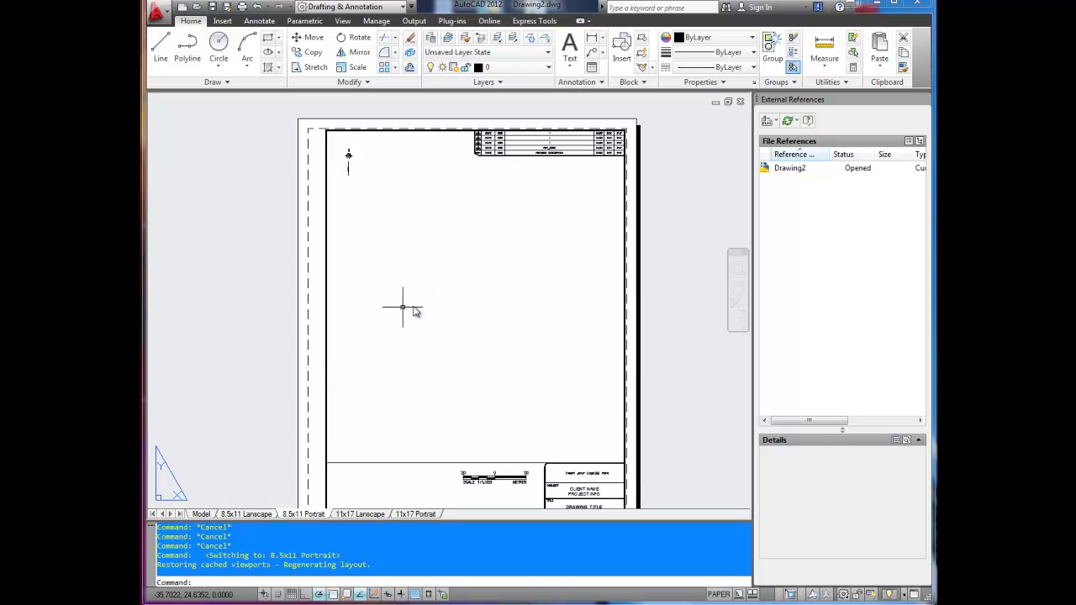
middle_click_drag(403, 308, 439, 204)
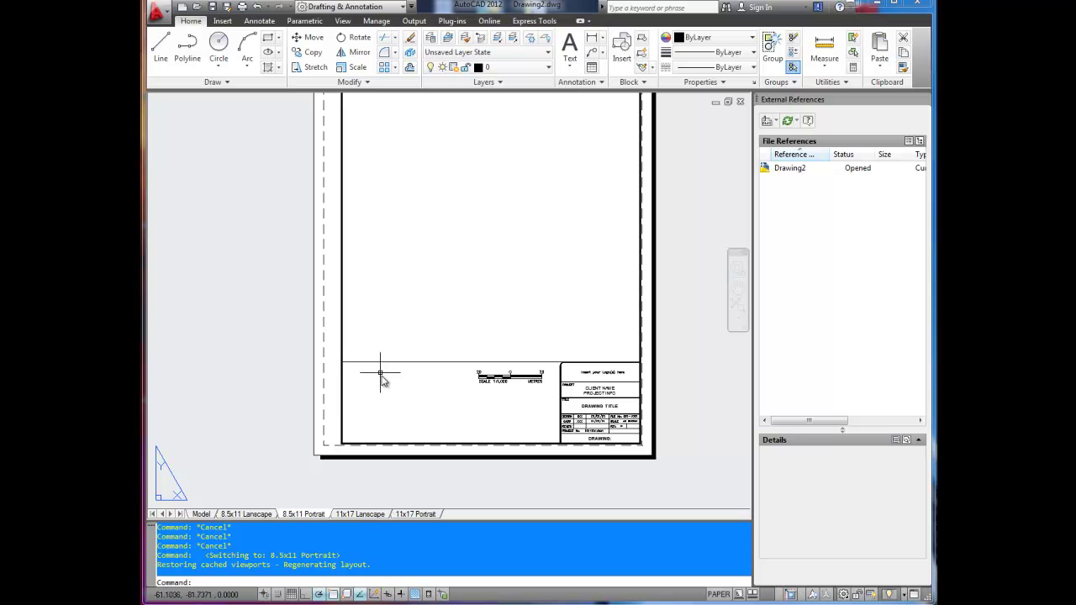
scroll(501, 395, "up", 2)
left_click(497, 385)
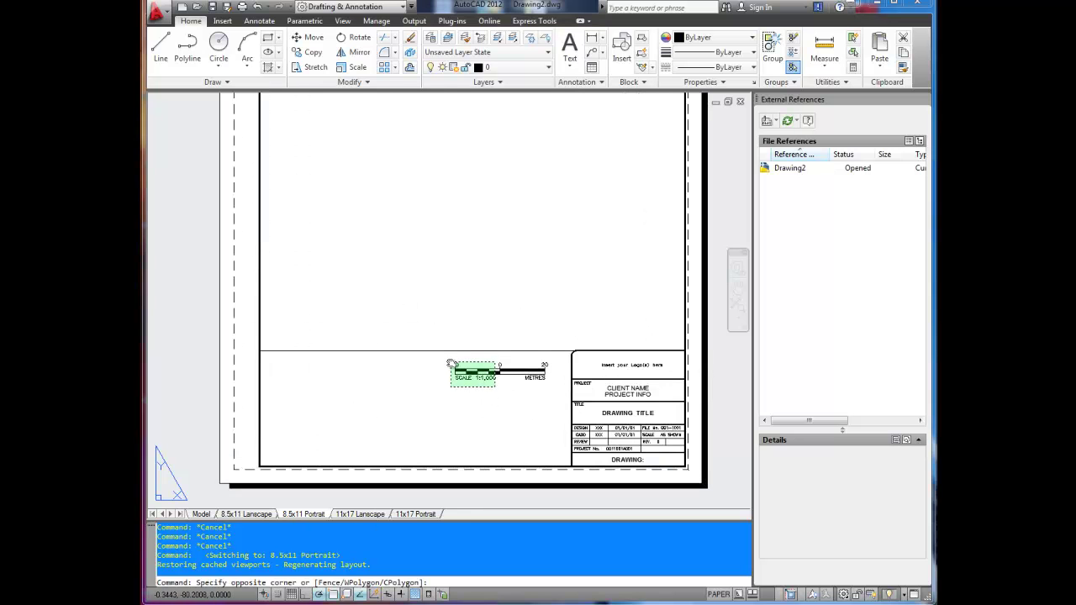
left_click(446, 362)
key("Escape")
key("Escape")
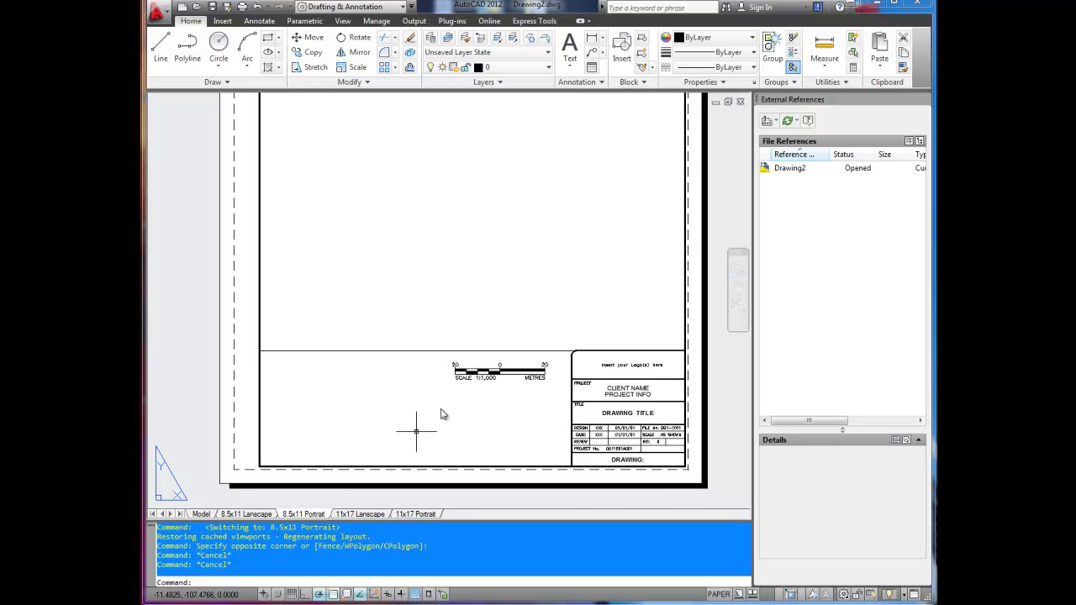
scroll(440, 413, "down", 3)
scroll(555, 388, "up", 3)
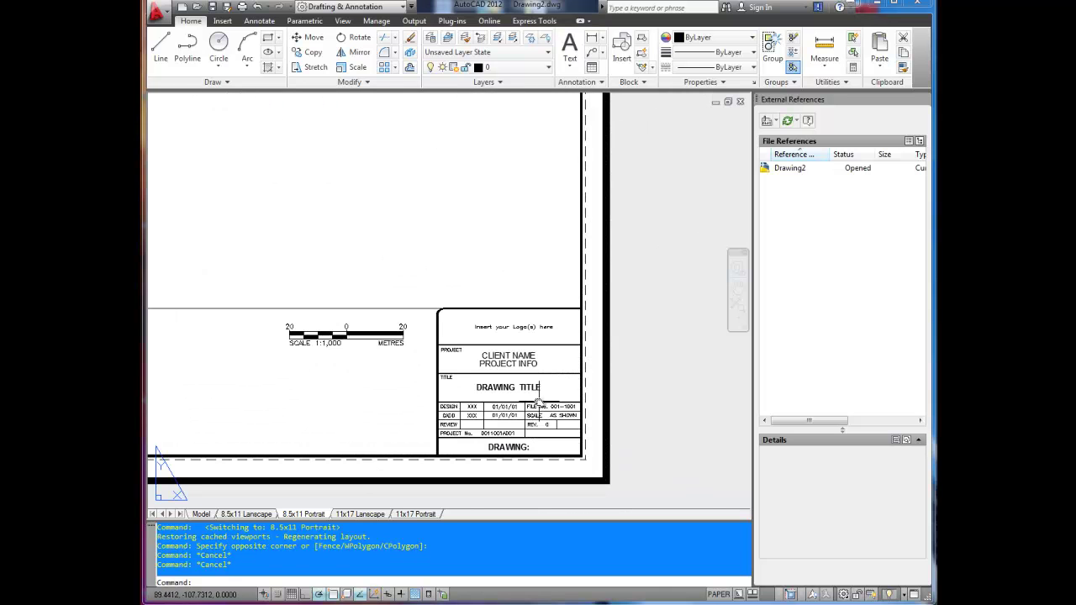
Look over the 11x17 Lanscape sheet, then finish on the 11x17 Portrait layout.
left_click(361, 513)
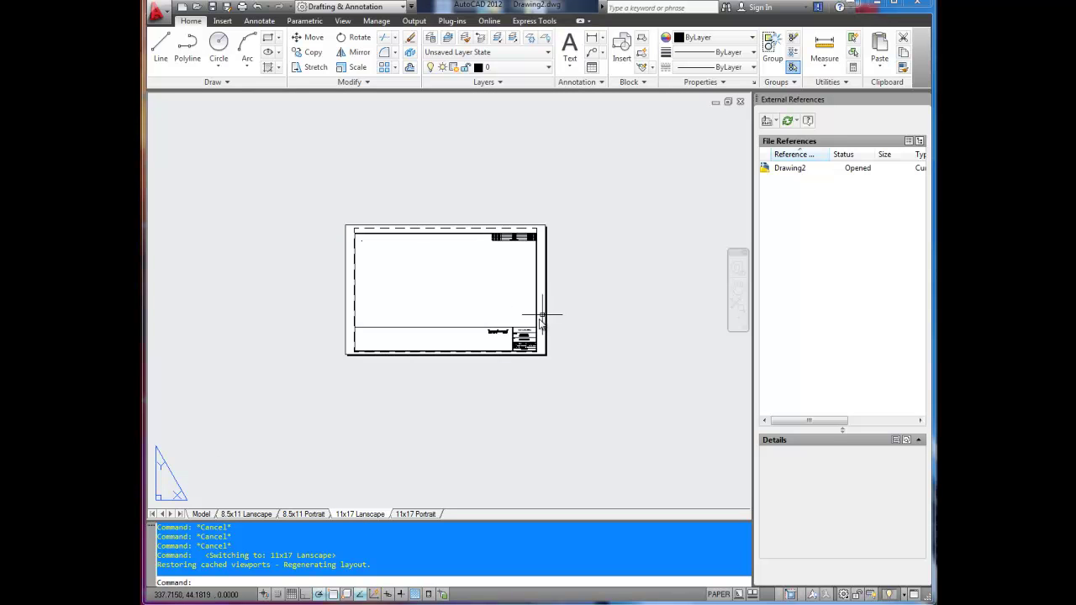
scroll(542, 317, "up", 5)
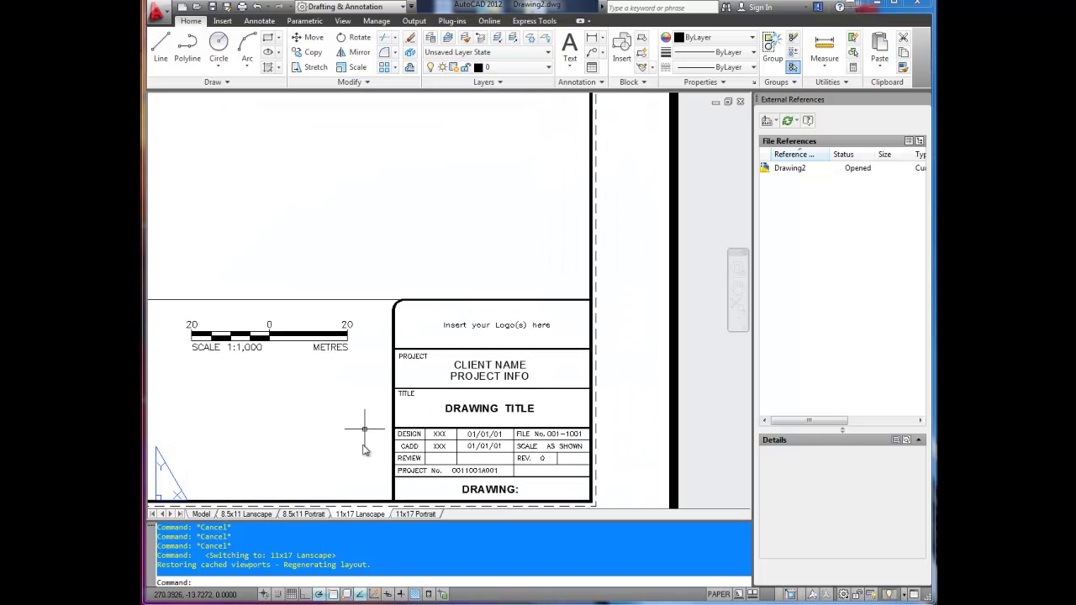
key("Escape")
scroll(471, 336, "down", 6)
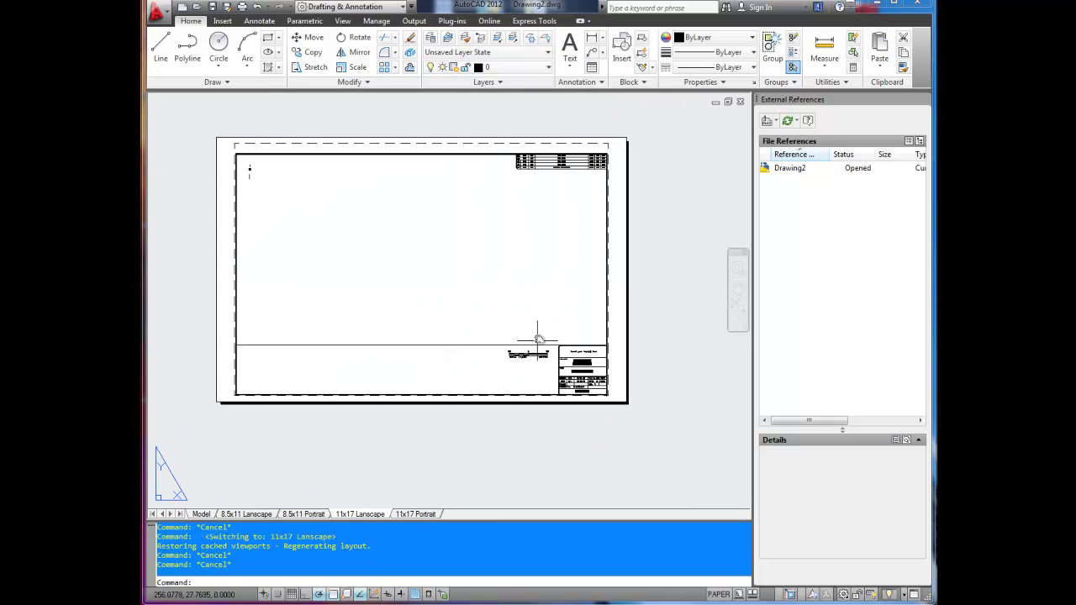
scroll(488, 361, "down", 1)
key("Escape")
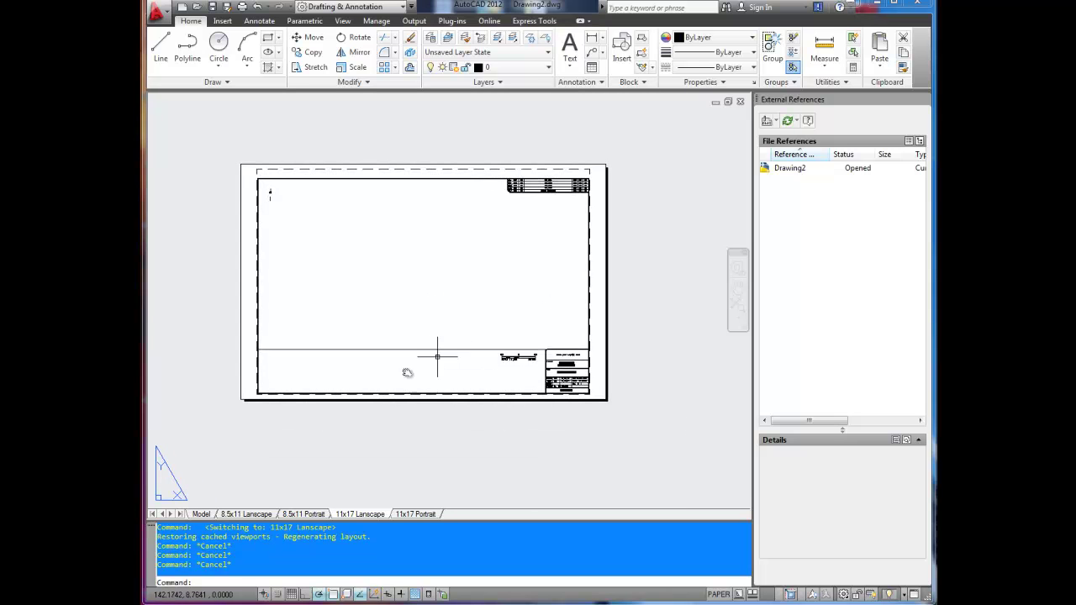
left_click(414, 514)
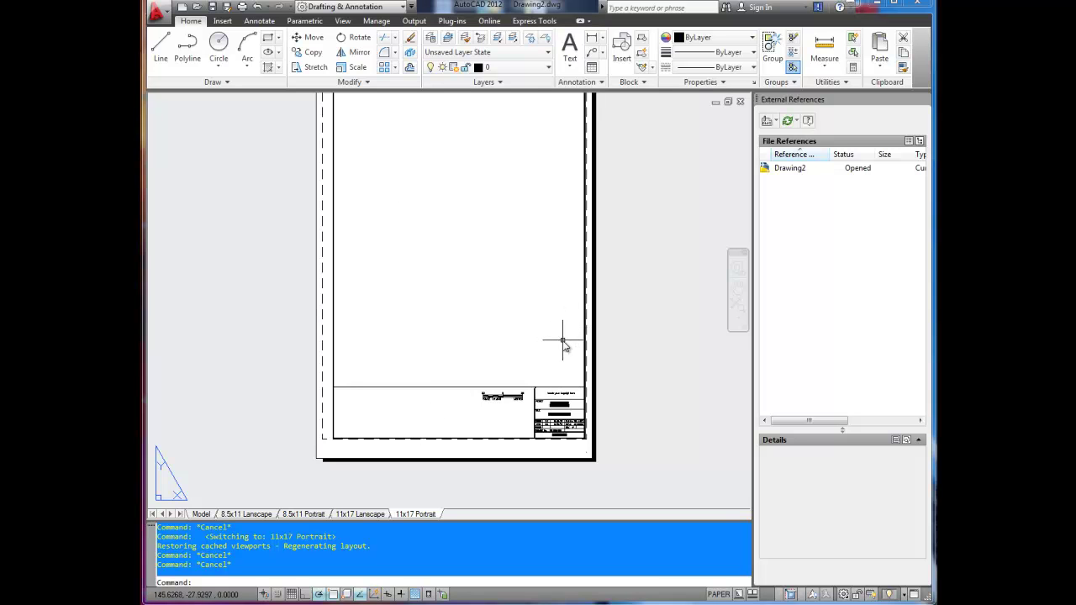
key("Escape")
key("Escape")
key("Escape")
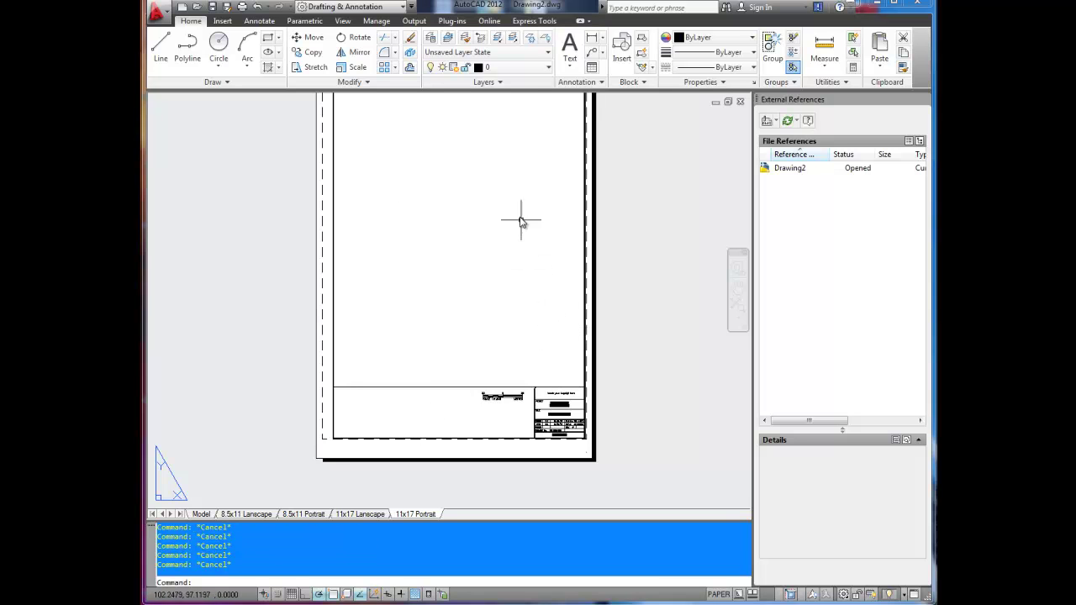